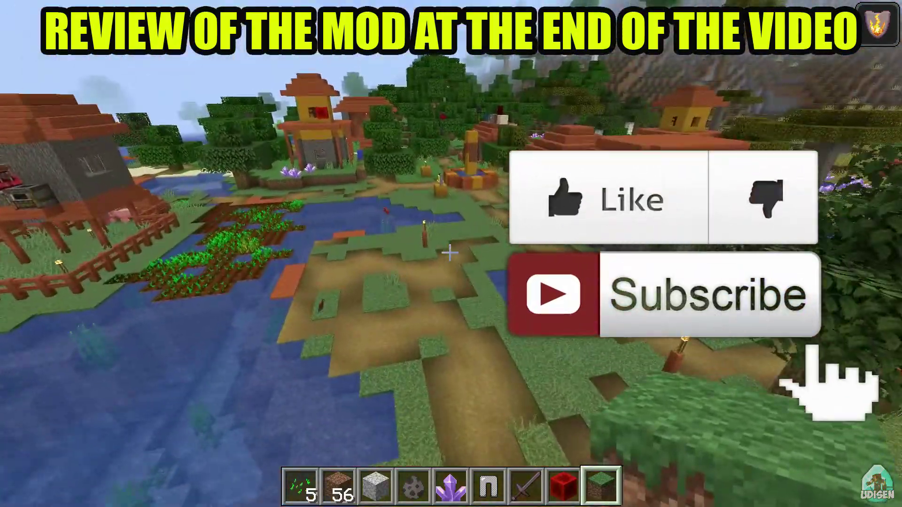
# - Fly past the torch, fountain and red-roofed tower to the hut and open its door
pyautogui.press('w')
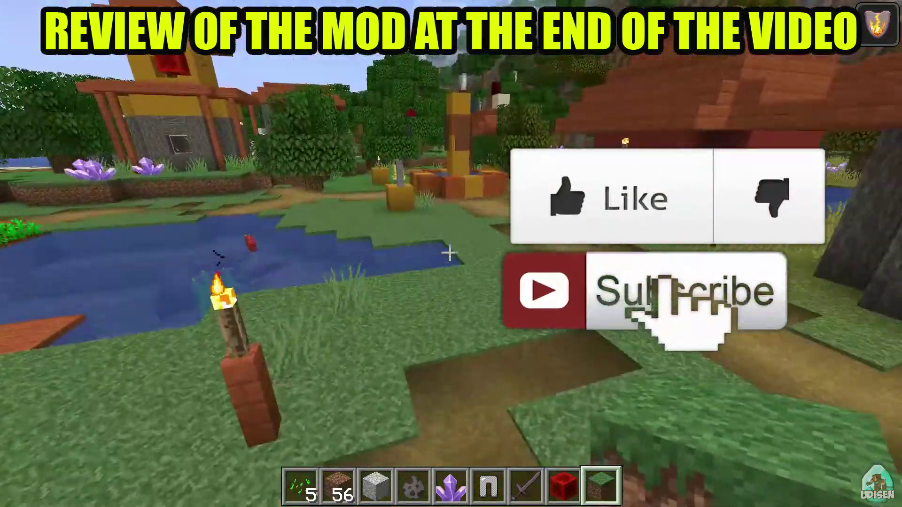
pyautogui.press('w')
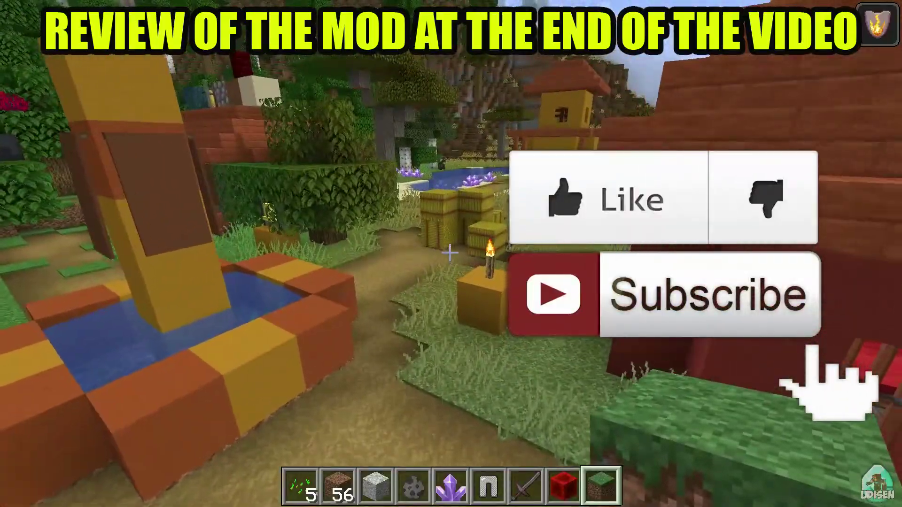
pyautogui.press('w')
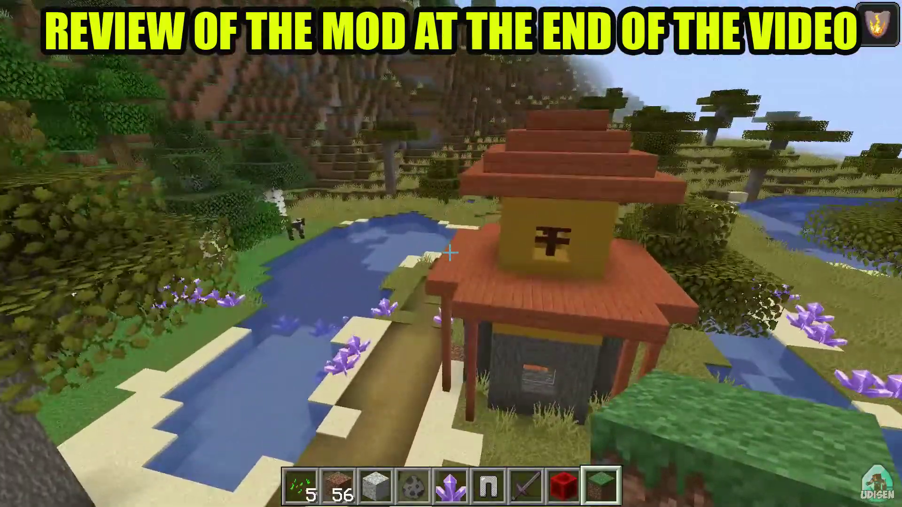
pyautogui.press('w')
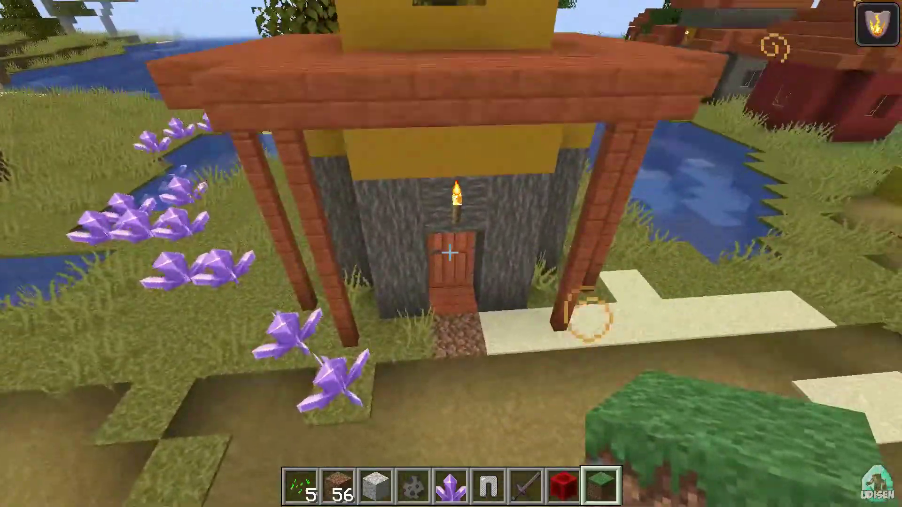
pyautogui.press('w')
pyautogui.rightClick(450, 253)
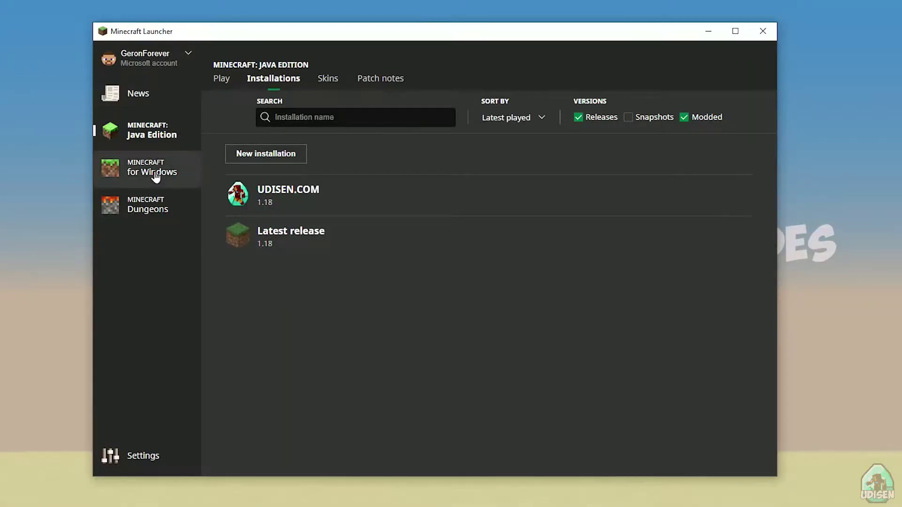
# - Go to Java Edition Installations and start a new installation with a placeholder name
pyautogui.click(156, 174)
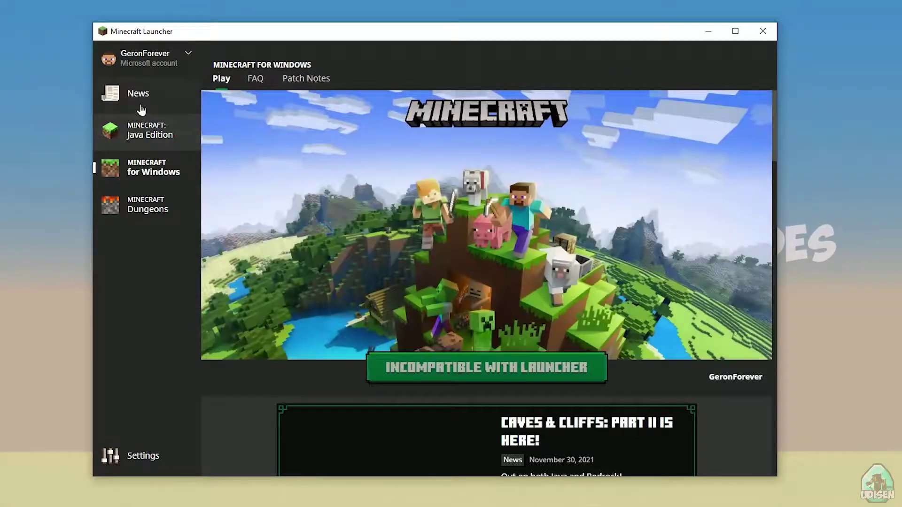
pyautogui.click(141, 109)
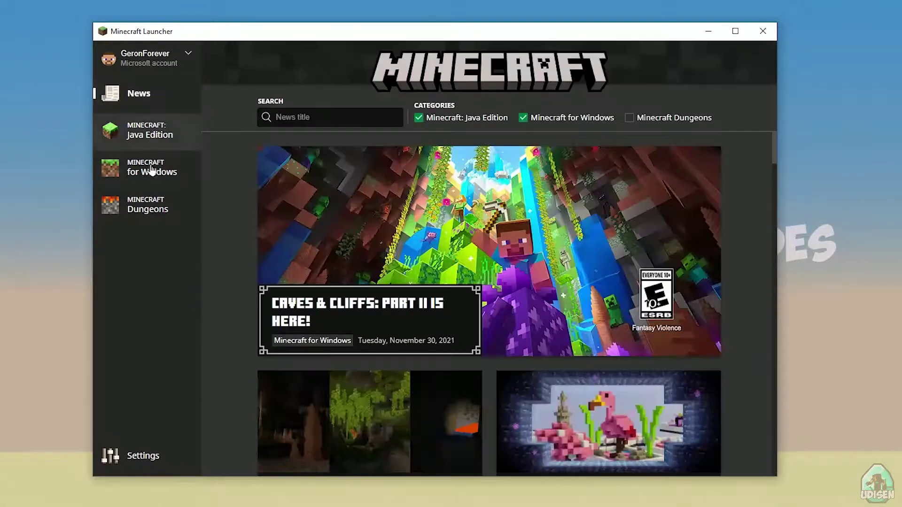
pyautogui.click(168, 133)
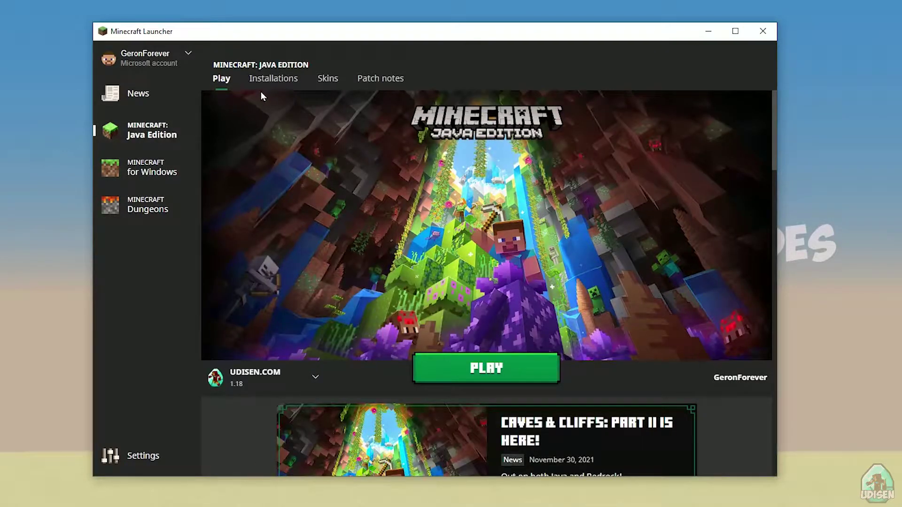
pyautogui.click(285, 80)
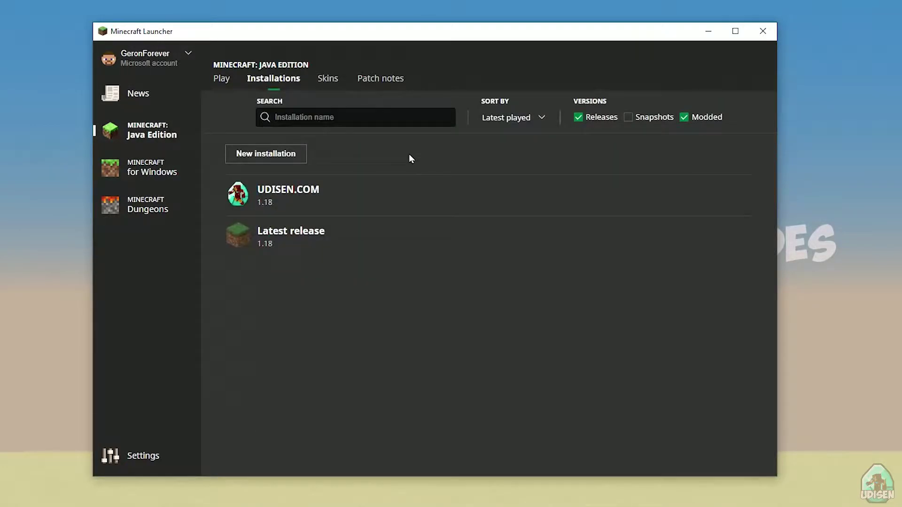
pyautogui.click(261, 154)
pyautogui.click(357, 160)
pyautogui.write('jnghnmghngnhgn')
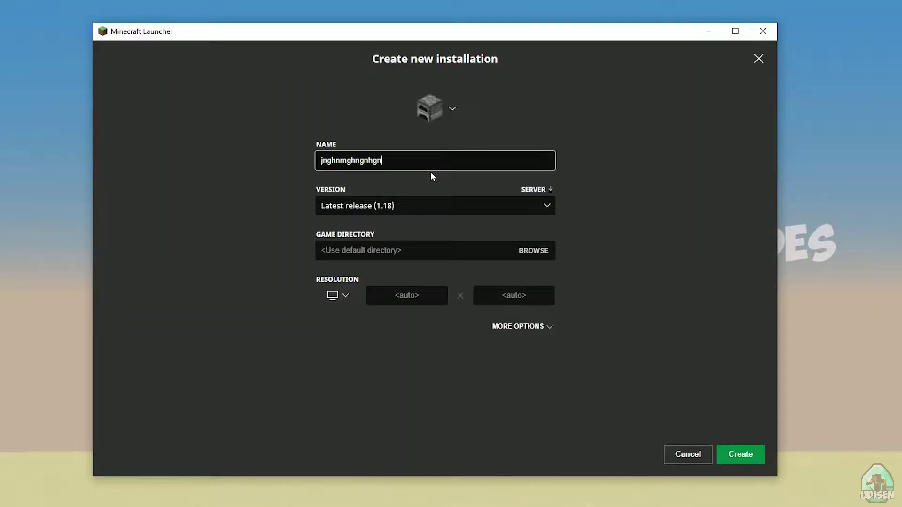
# - Create the installation, then edit UDISEN.COM and try version 1.16.5-forge-36.2.8
pyautogui.click(733, 456)
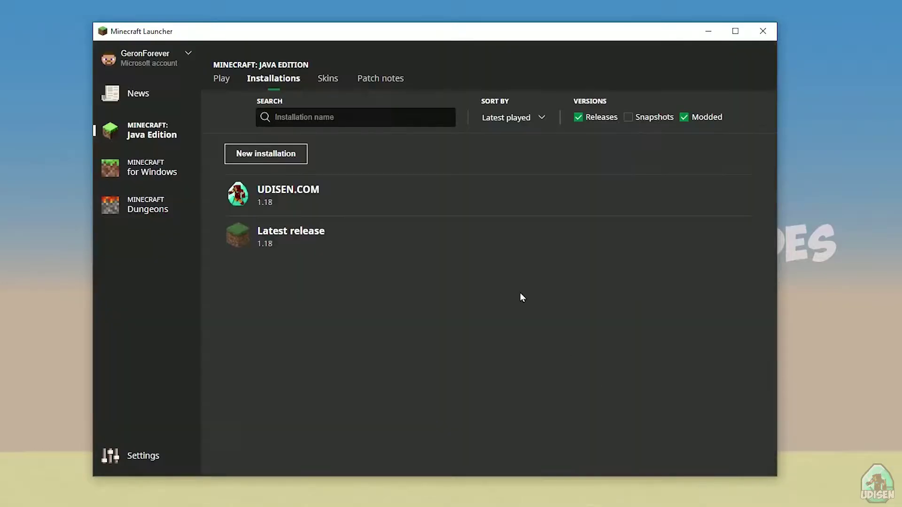
pyautogui.click(328, 195)
pyautogui.click(376, 207)
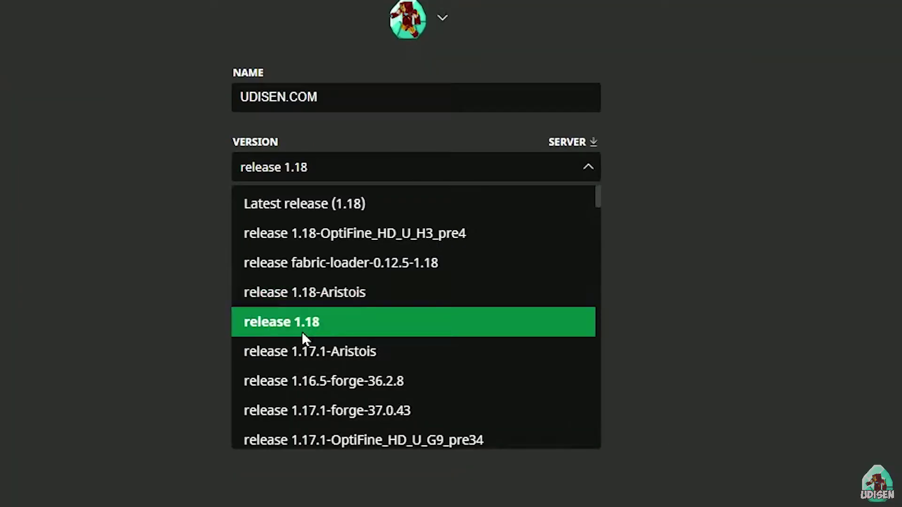
pyautogui.click(360, 310)
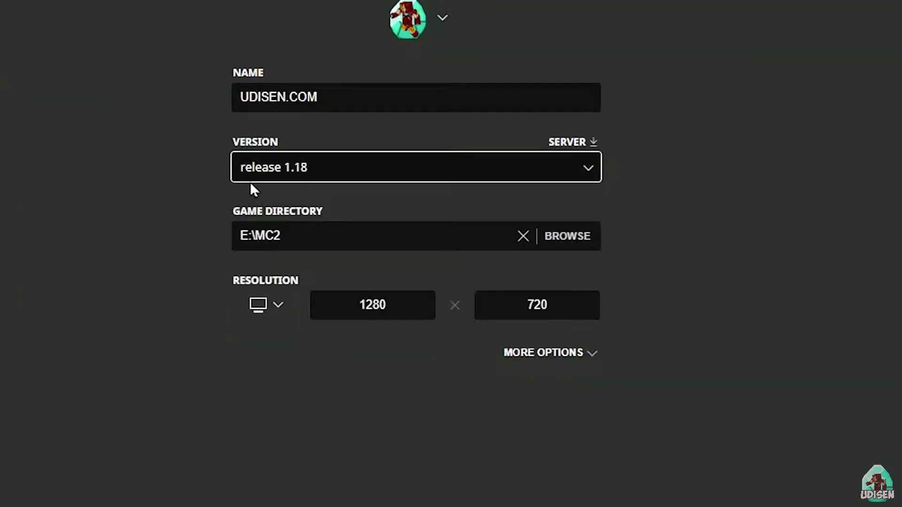
pyautogui.click(306, 177)
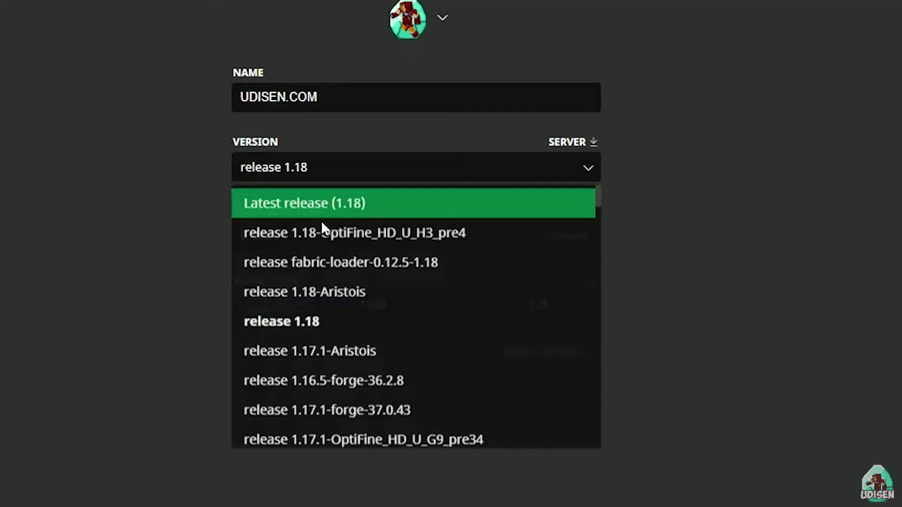
pyautogui.scroll(-2, 399, 270)
pyautogui.click(398, 263)
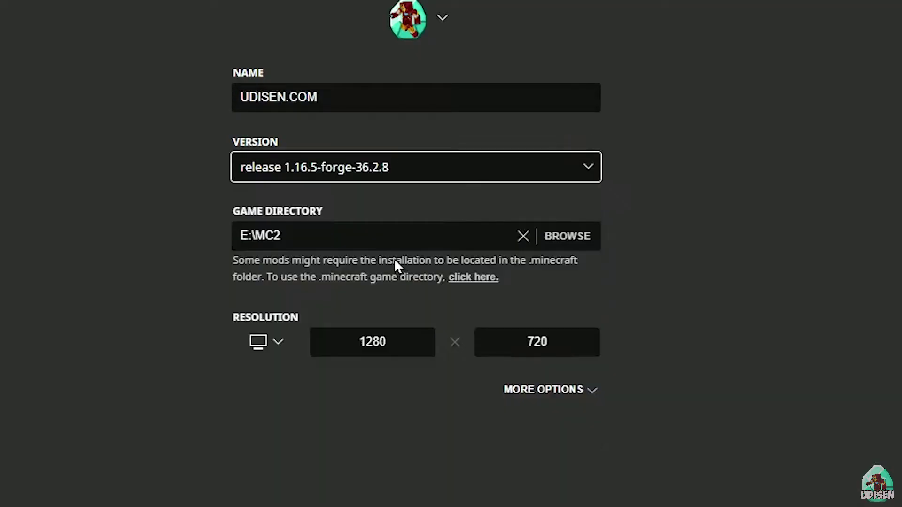
# - Try the 1.18 snapshot, settle on release 1.18, save, and launch UDISEN.COM
pyautogui.click(371, 176)
pyautogui.scroll(-4, 360, 301)
pyautogui.scroll(2, 371, 296)
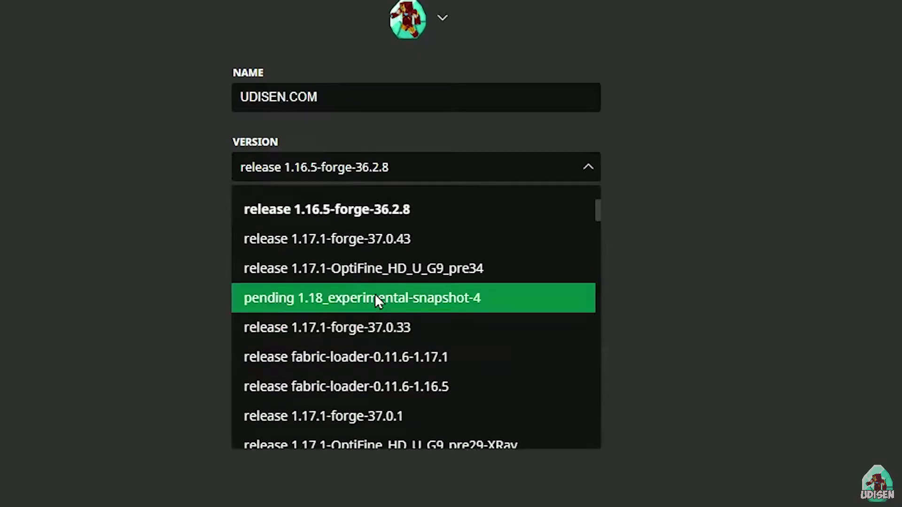
pyautogui.click(382, 301)
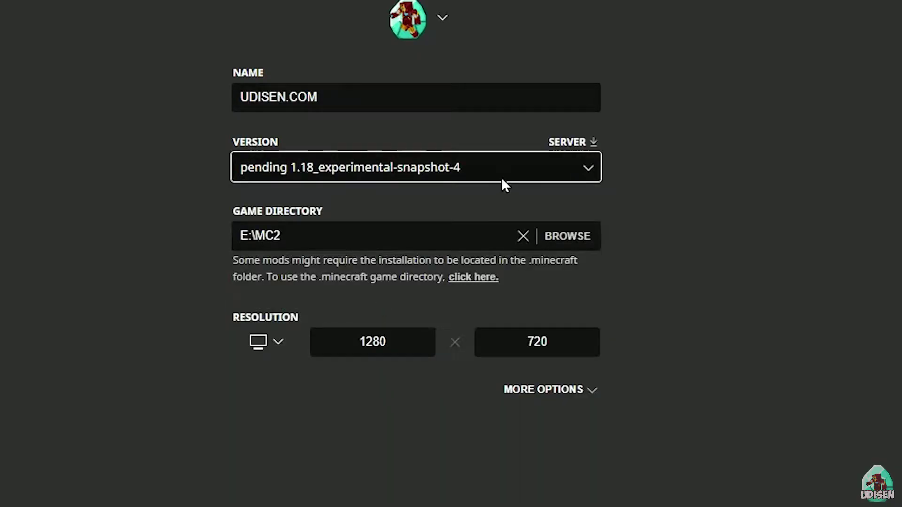
pyautogui.click(455, 169)
pyautogui.scroll(3, 427, 262)
pyautogui.click(400, 305)
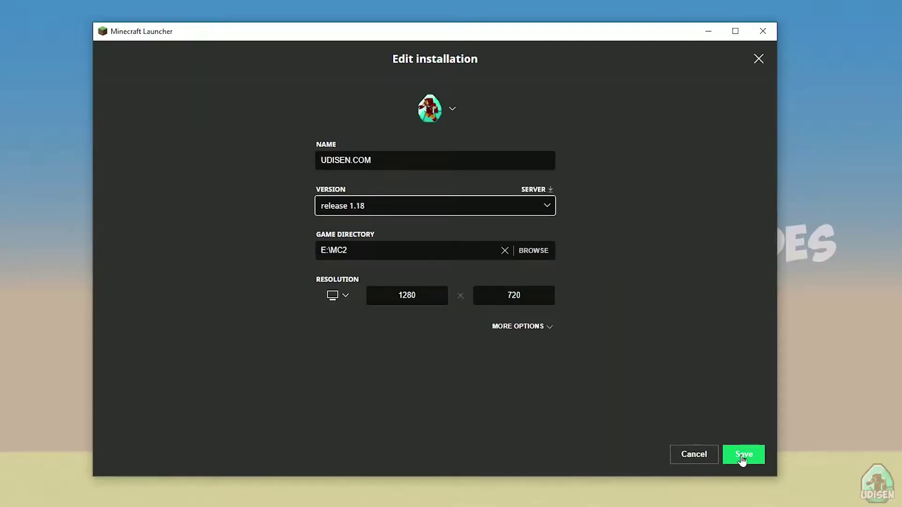
pyautogui.click(742, 455)
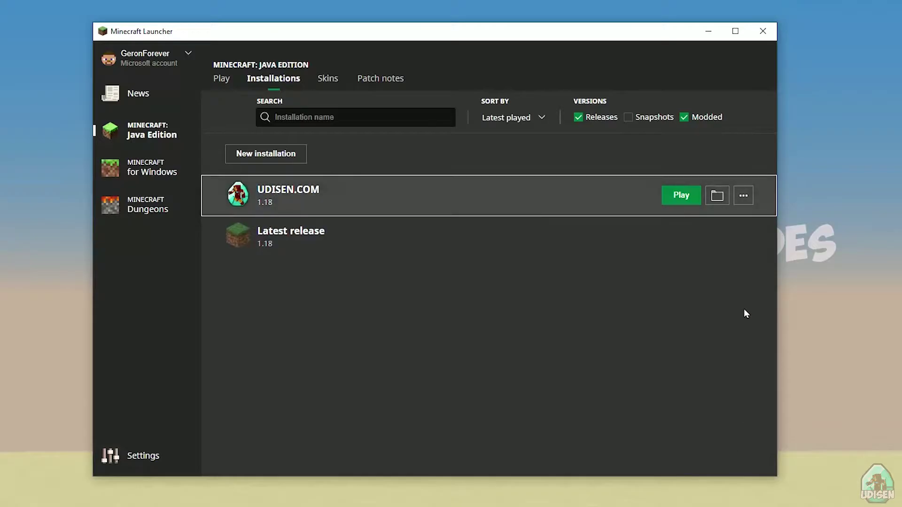
pyautogui.click(678, 197)
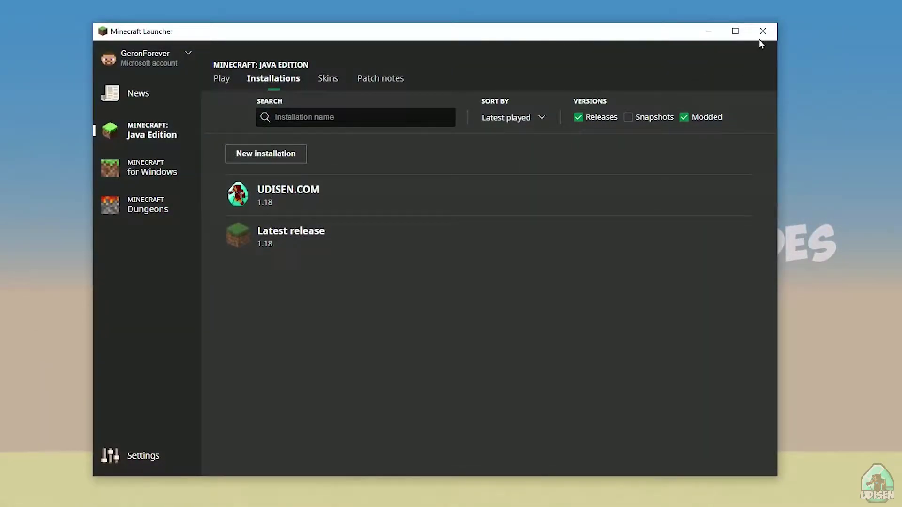
# - Close the launcher and run fabric-installer-0.9.1 from the Downloads folder
pyautogui.click(761, 37)
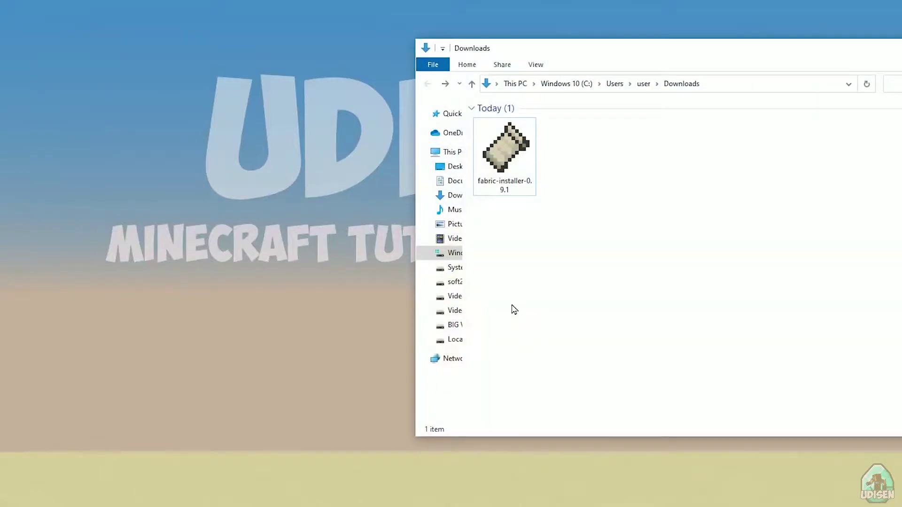
pyautogui.moveTo(692, 58); pyautogui.dragTo(480, 59)
pyautogui.click(295, 151)
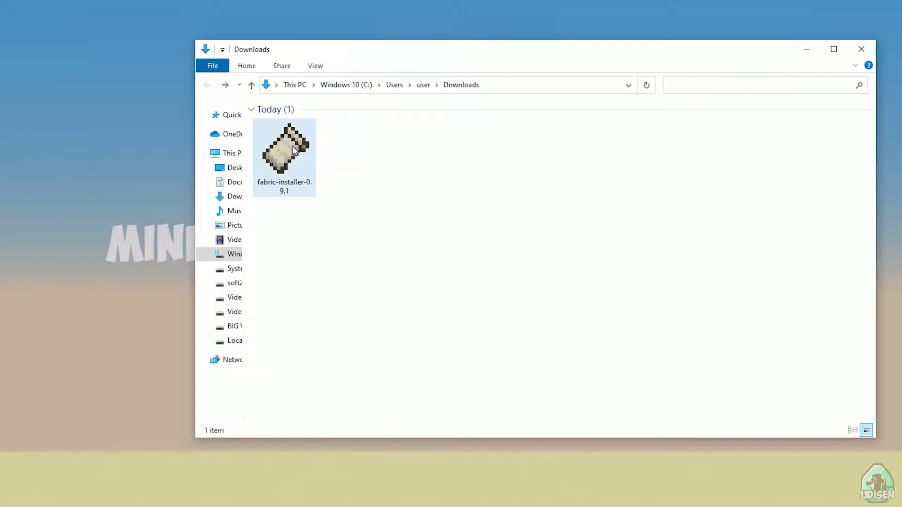
pyautogui.doubleClick(295, 151)
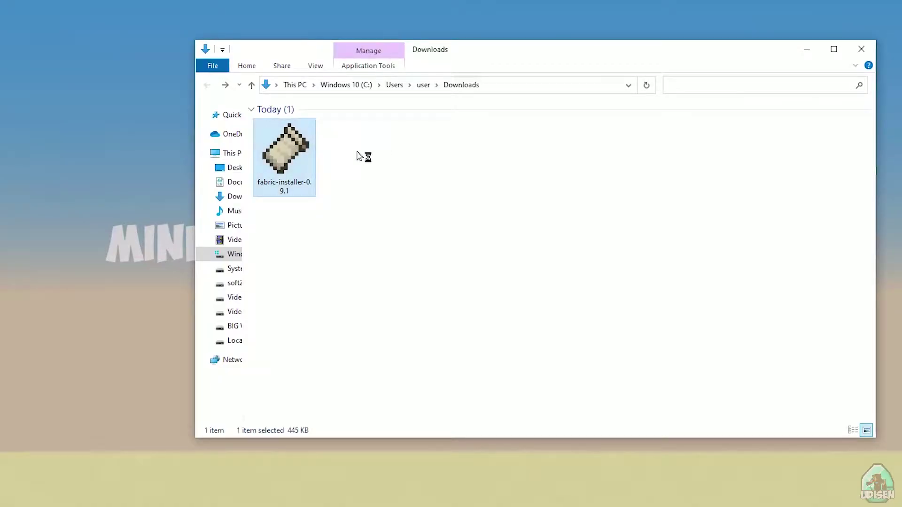
# - Review the Client and Server install options and loader versions, keeping Minecraft 1.18
pyautogui.moveTo(454, 197); pyautogui.dragTo(485, 177)
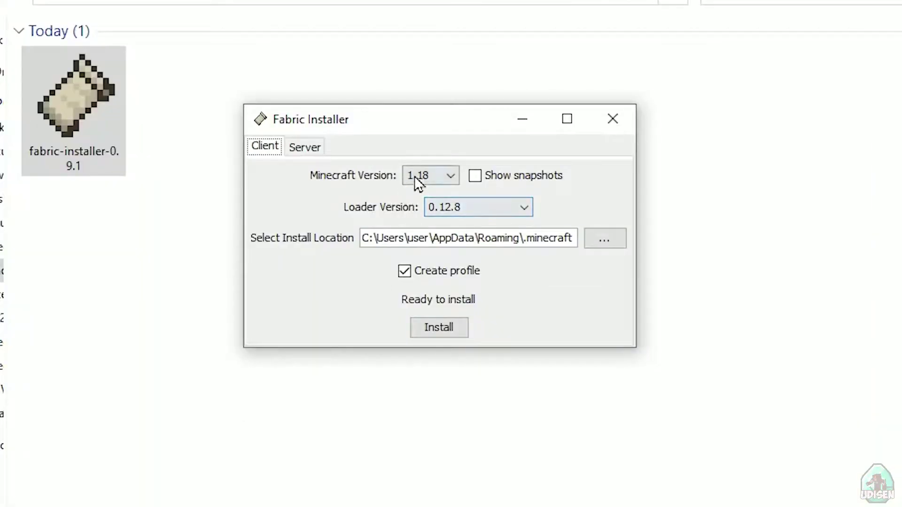
pyautogui.click(491, 197)
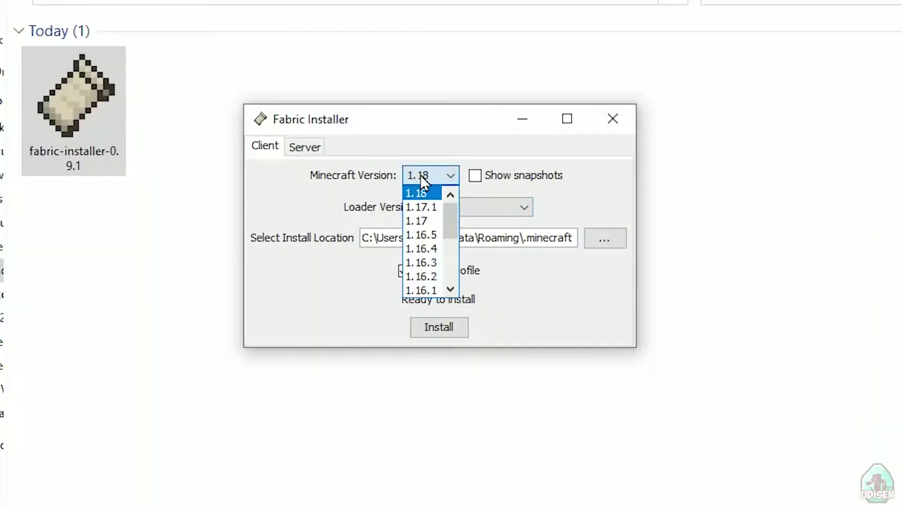
pyautogui.click(420, 175)
pyautogui.click(295, 150)
pyautogui.click(277, 149)
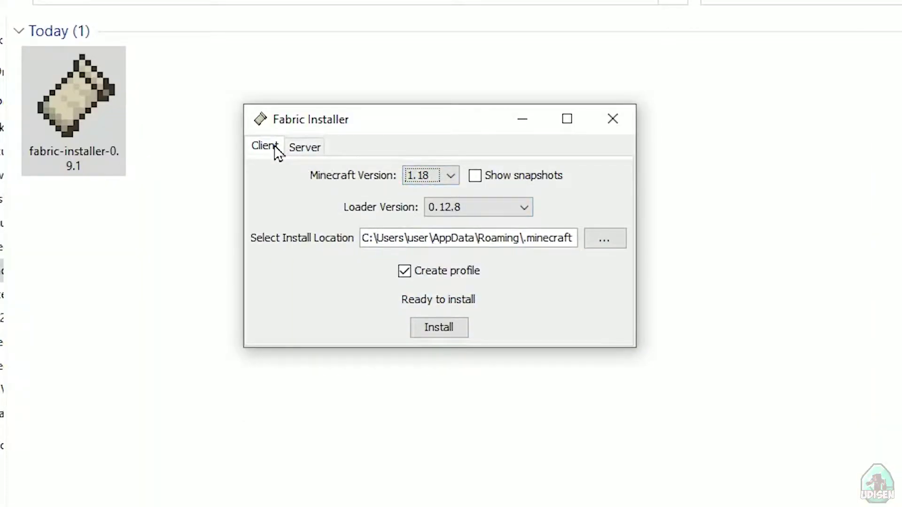
pyautogui.click(303, 151)
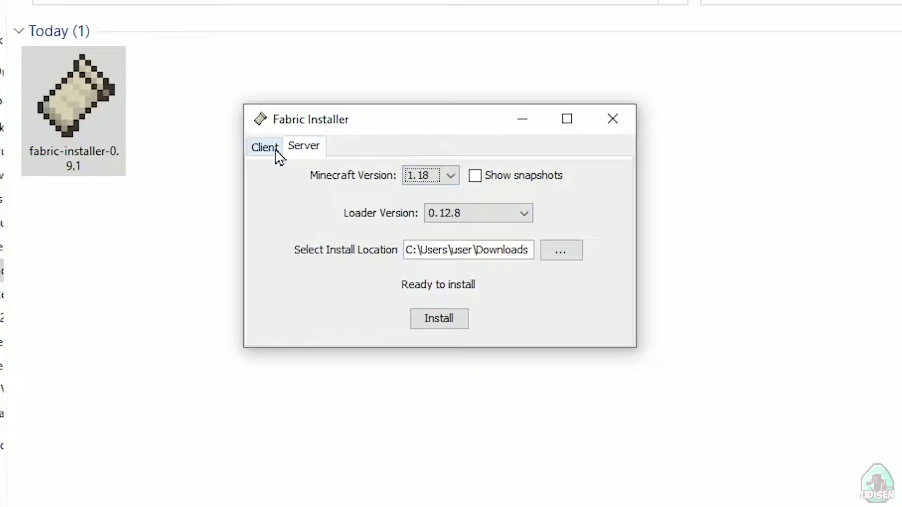
pyautogui.click(276, 151)
pyautogui.click(453, 211)
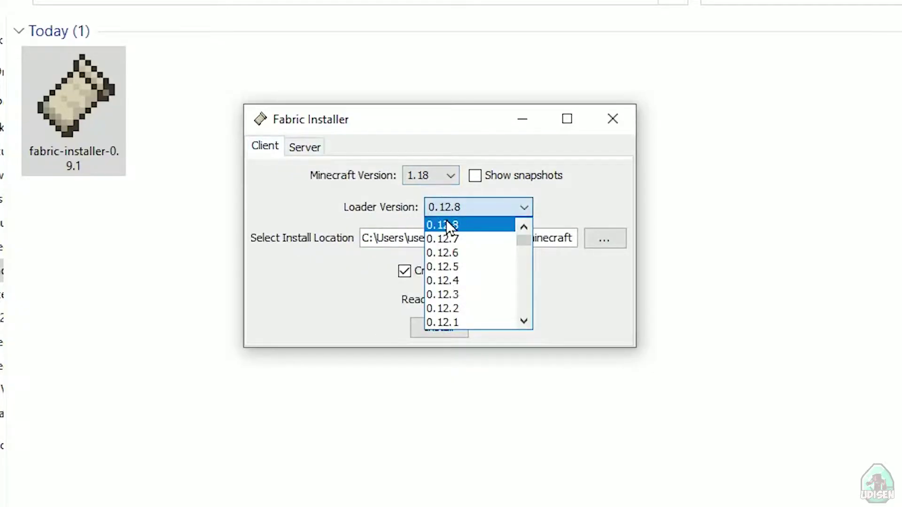
pyautogui.click(367, 204)
pyautogui.click(431, 177)
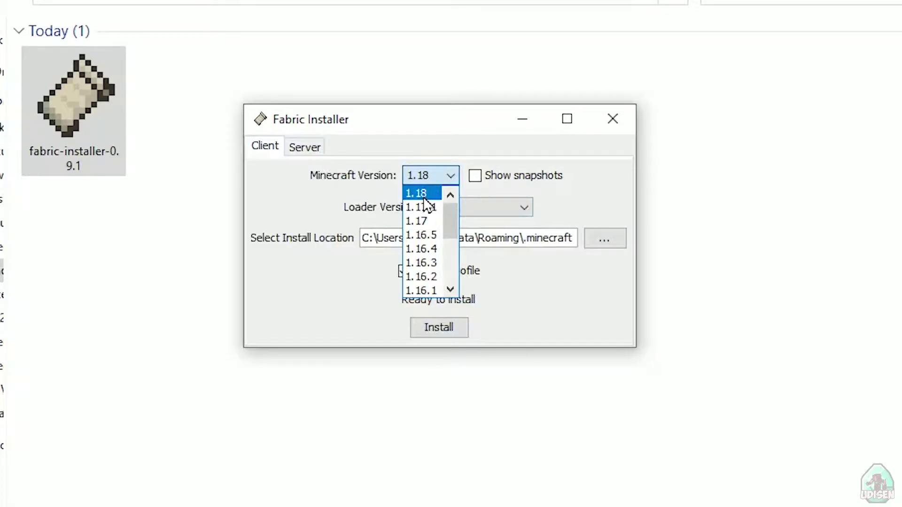
pyautogui.click(422, 192)
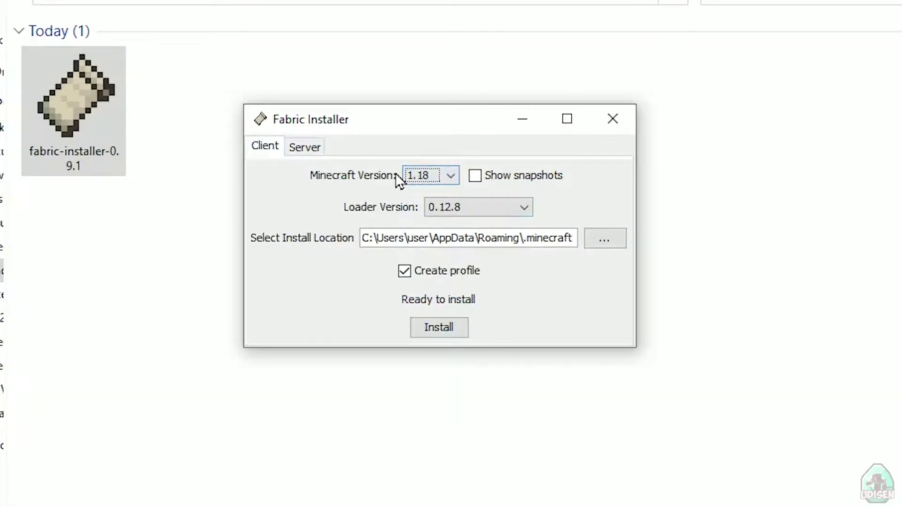
# - Install Fabric Loader for Minecraft 1.18, dismiss the success message, and close the installer
pyautogui.click(422, 181)
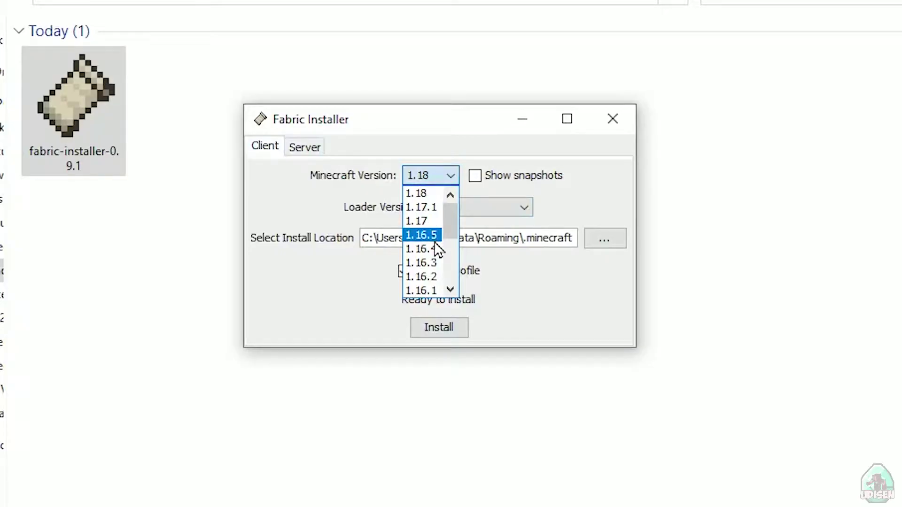
pyautogui.scroll(-3, 432, 250)
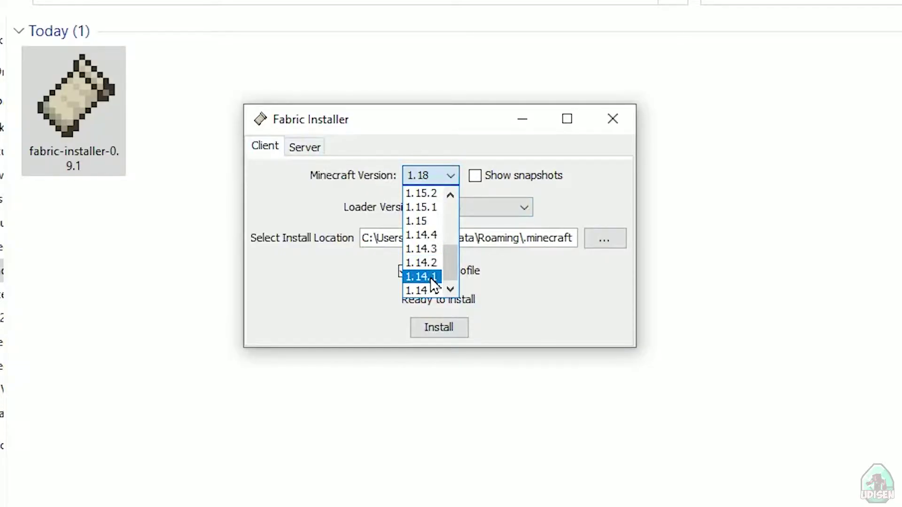
pyautogui.scroll(1, 436, 209)
pyautogui.scroll(2, 436, 210)
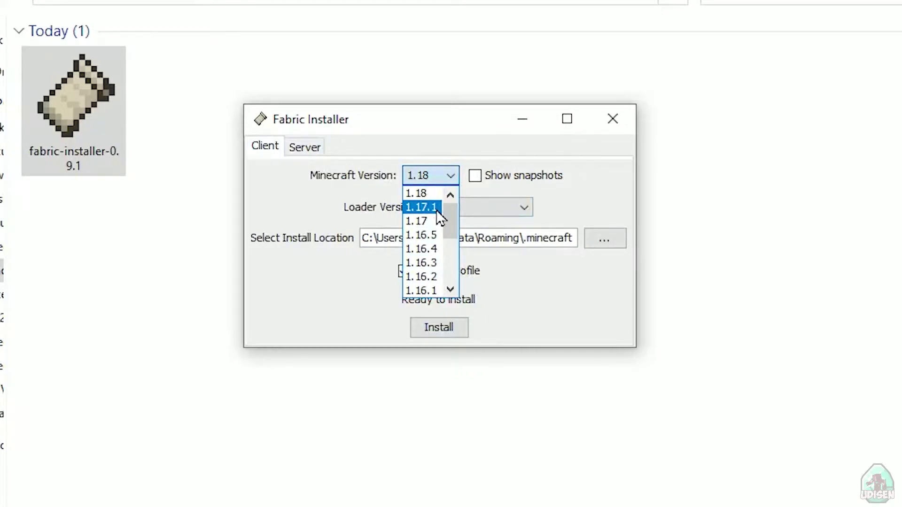
pyautogui.click(434, 196)
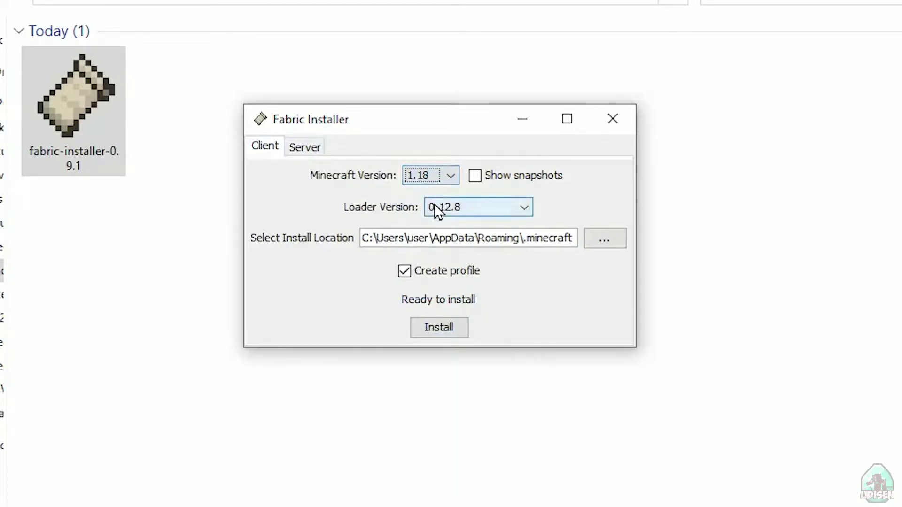
pyautogui.click(431, 328)
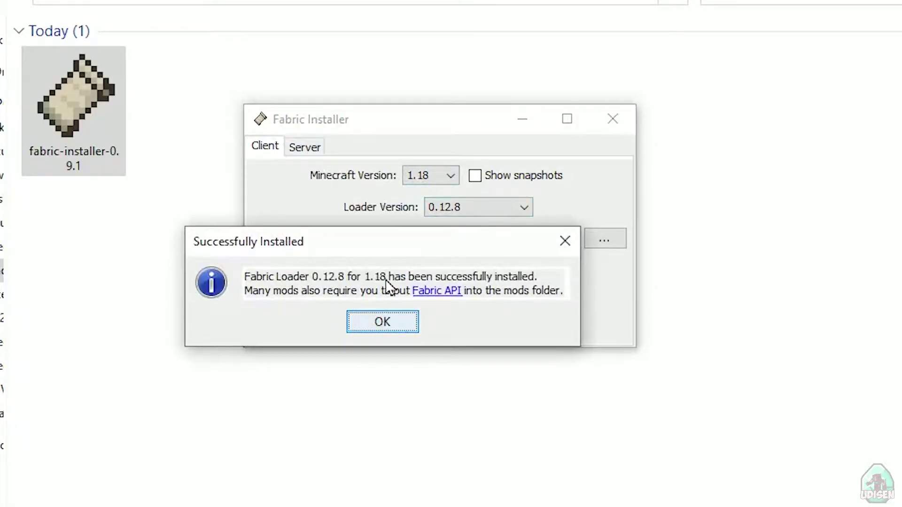
pyautogui.click(380, 323)
pyautogui.click(617, 121)
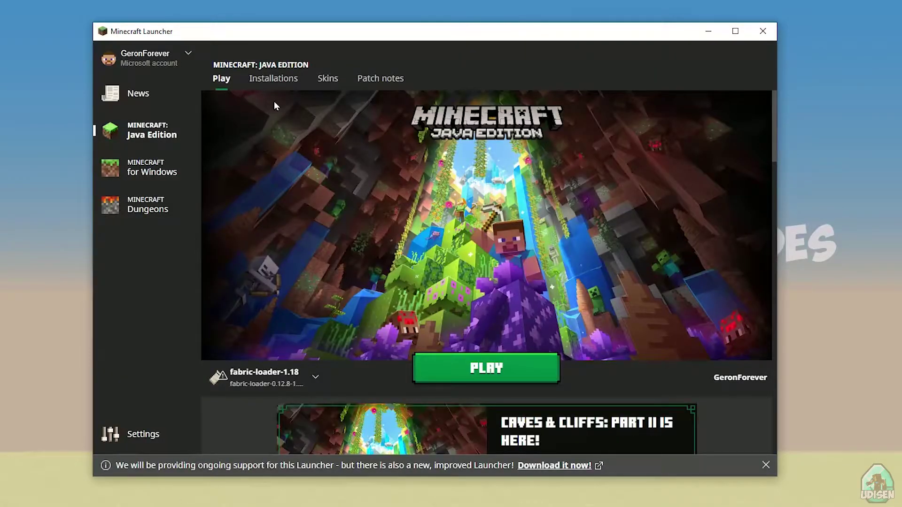
# - Enter width 1280 and height 720 for fabric-loader-1.18 and save
pyautogui.click(273, 79)
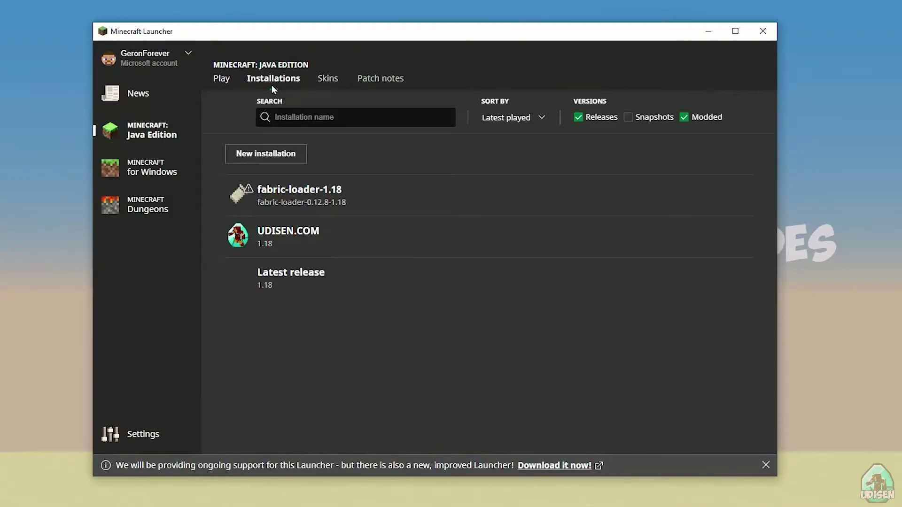
pyautogui.moveTo(305, 210)
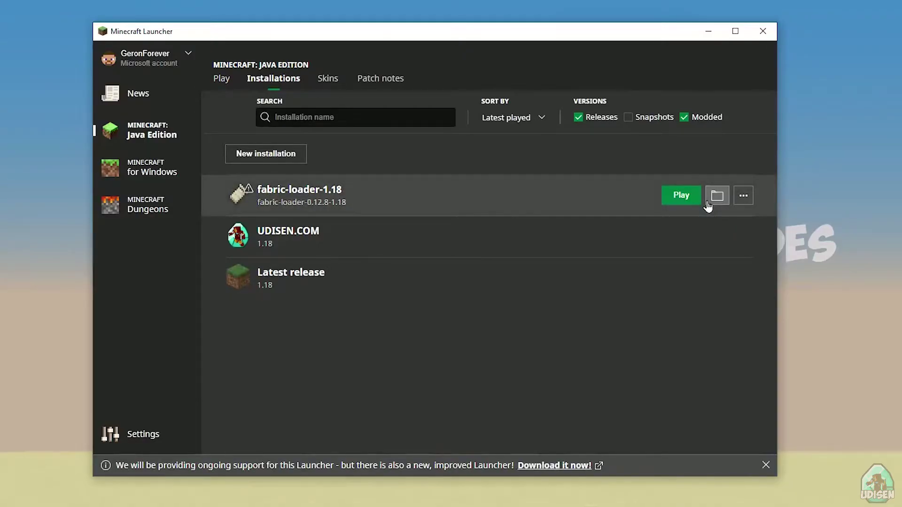
pyautogui.click(491, 197)
pyautogui.click(422, 323)
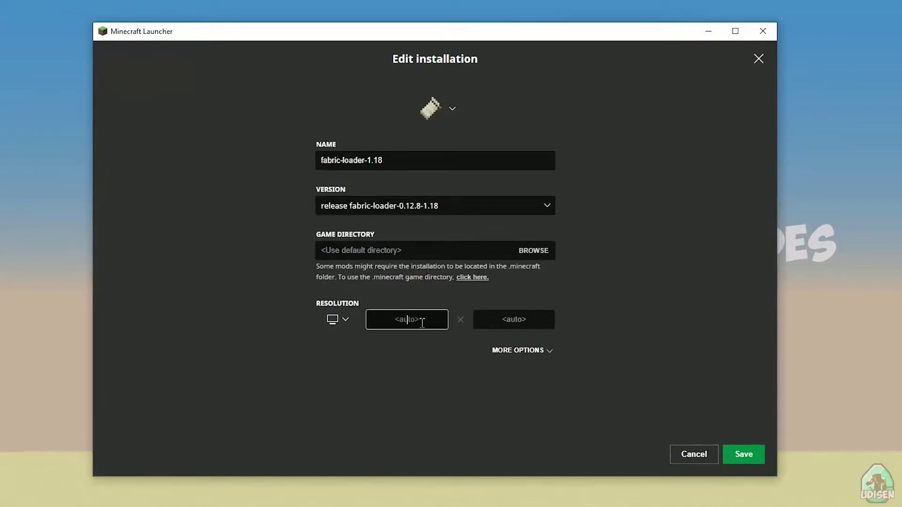
pyautogui.write('1280')
pyautogui.click(516, 320)
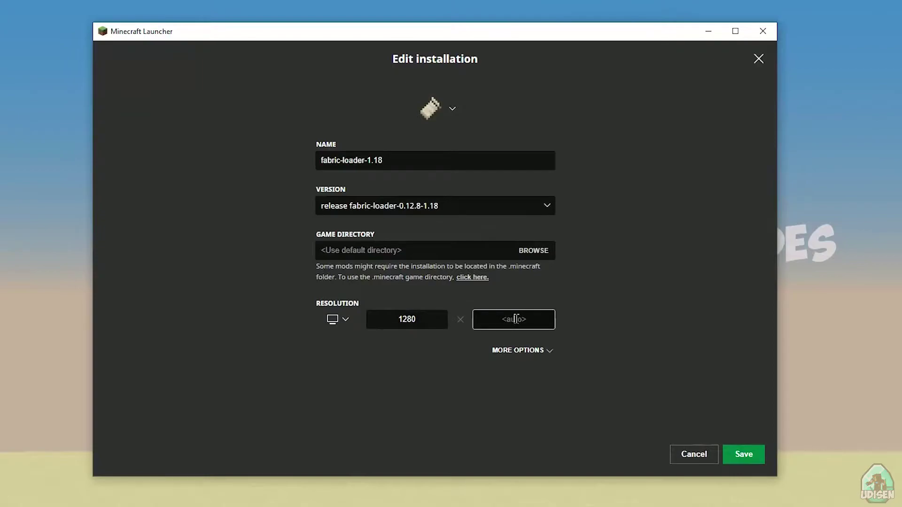
pyautogui.write('720')
pyautogui.click(740, 453)
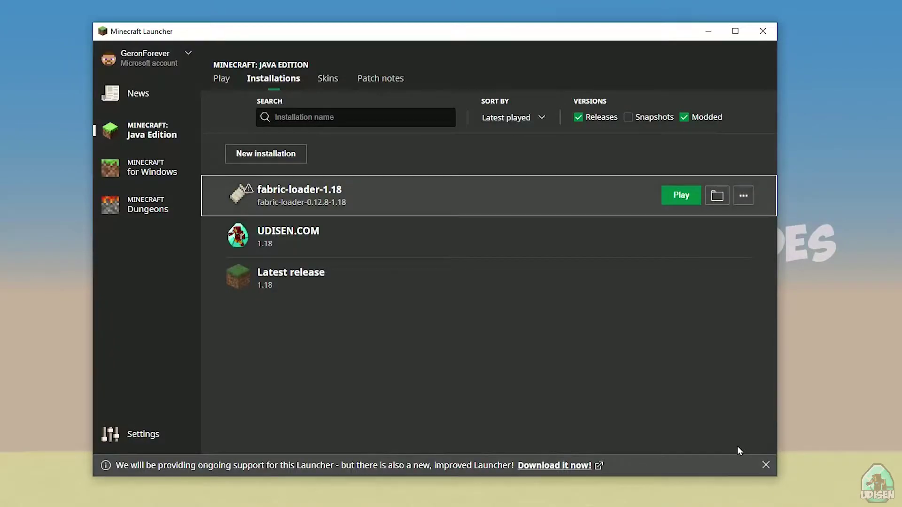
# - Open the installation's game folder, enter its mods folder, and move that window aside
pyautogui.click(717, 195)
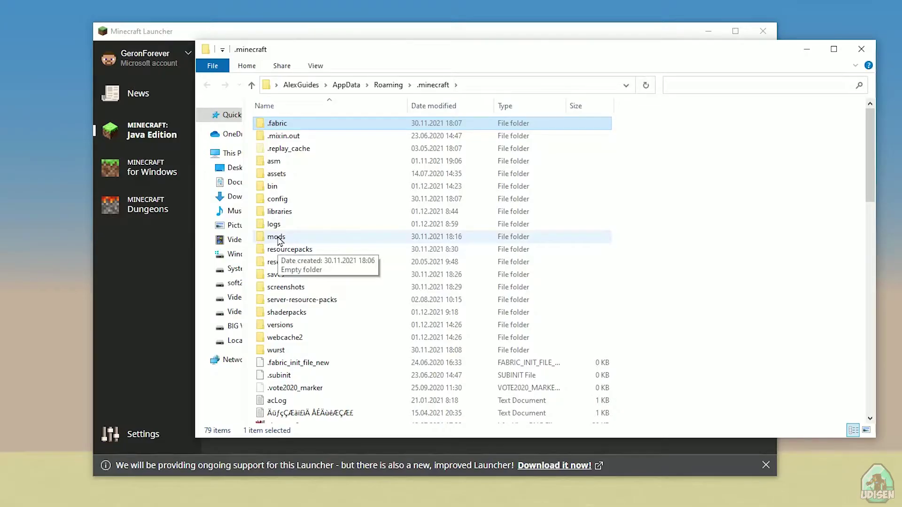
pyautogui.doubleClick(278, 238)
pyautogui.moveTo(388, 50); pyautogui.dragTo(214, 42)
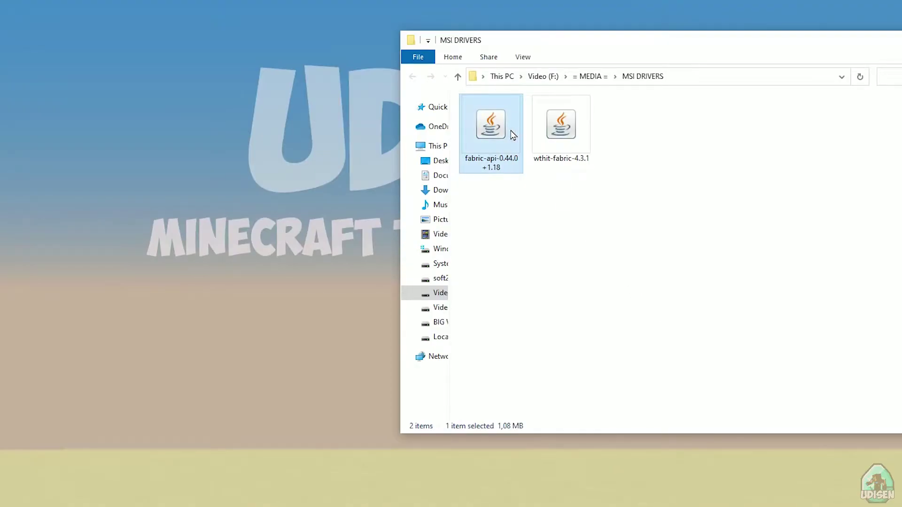
# - Drag fabric-api-0.44.0+1.18 and wthit-fabric-4.3.1 into mods, then minimize the jars' folder
pyautogui.click(547, 132)
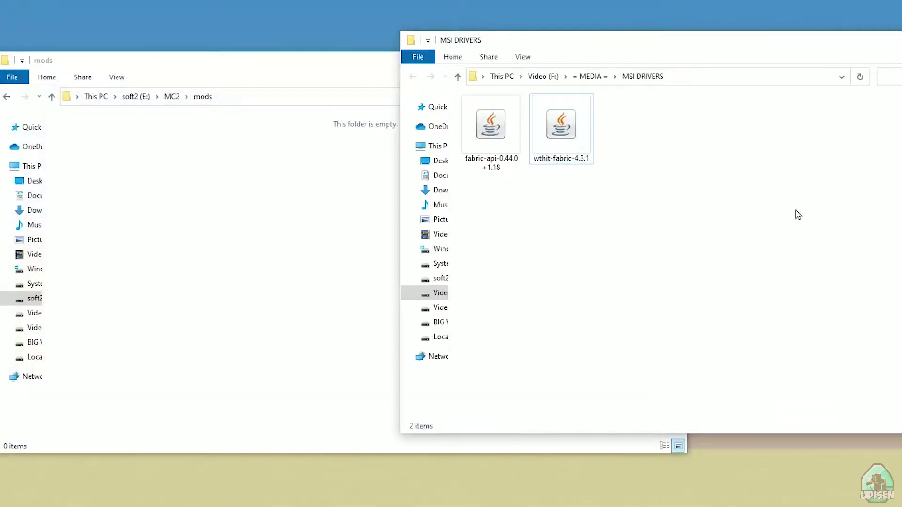
pyautogui.click(574, 111)
pyautogui.keyDown('ctrl'); pyautogui.click(501, 129); pyautogui.keyUp('ctrl')
pyautogui.moveTo(502, 129); pyautogui.dragTo(150, 194)
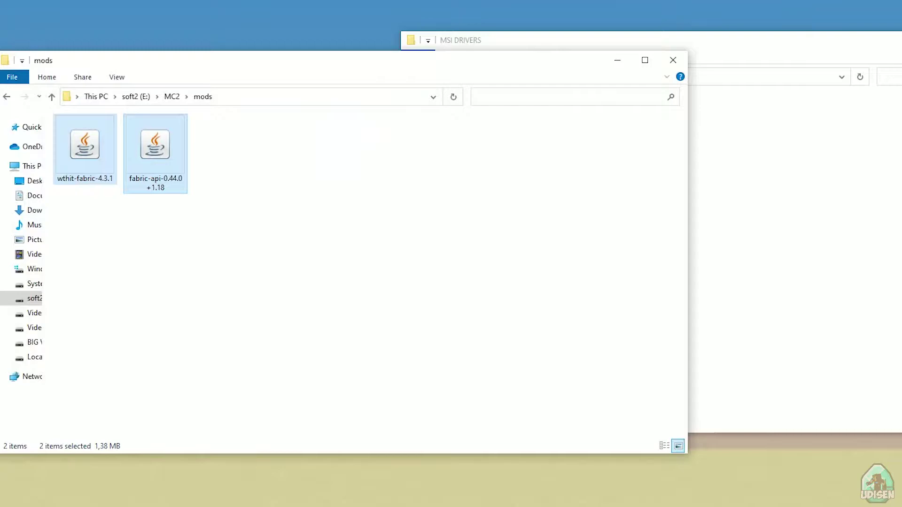
pyautogui.press('super+Down')
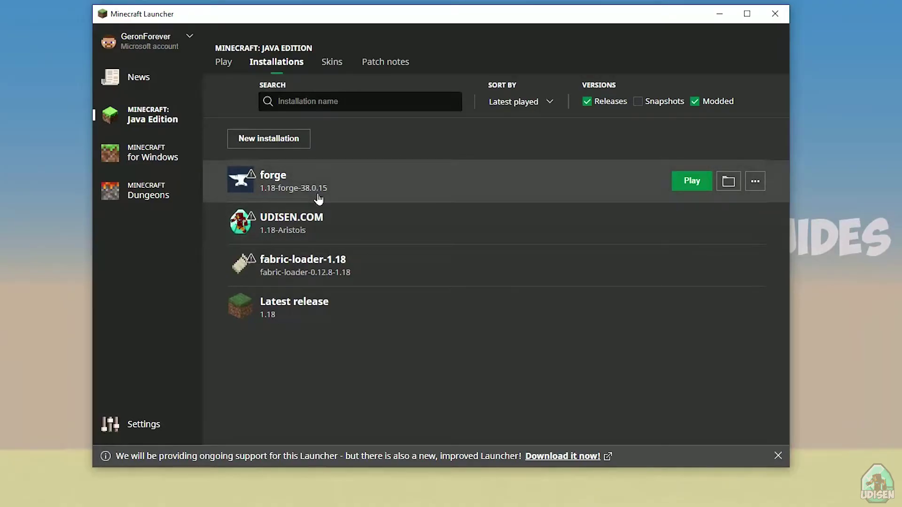
# - Append .2 to rename the installation fabric-loader-1.18.2
pyautogui.click(363, 262)
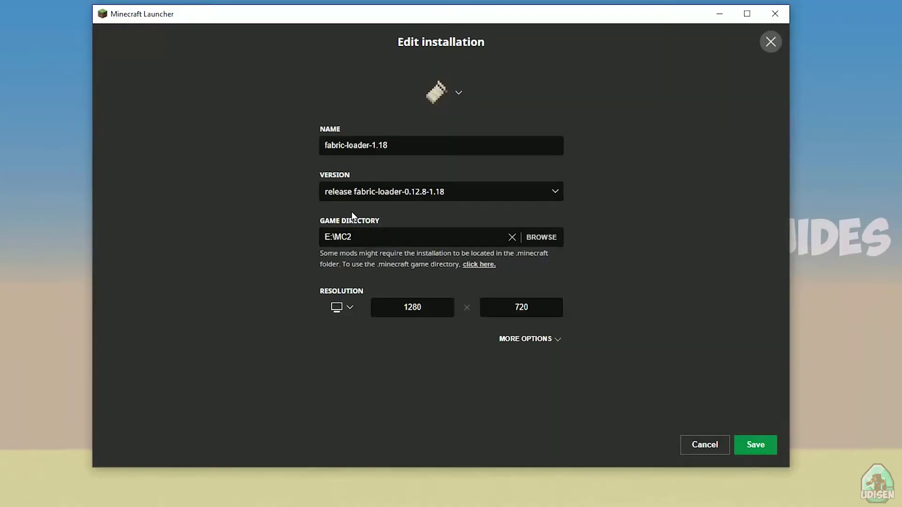
pyautogui.click(410, 143)
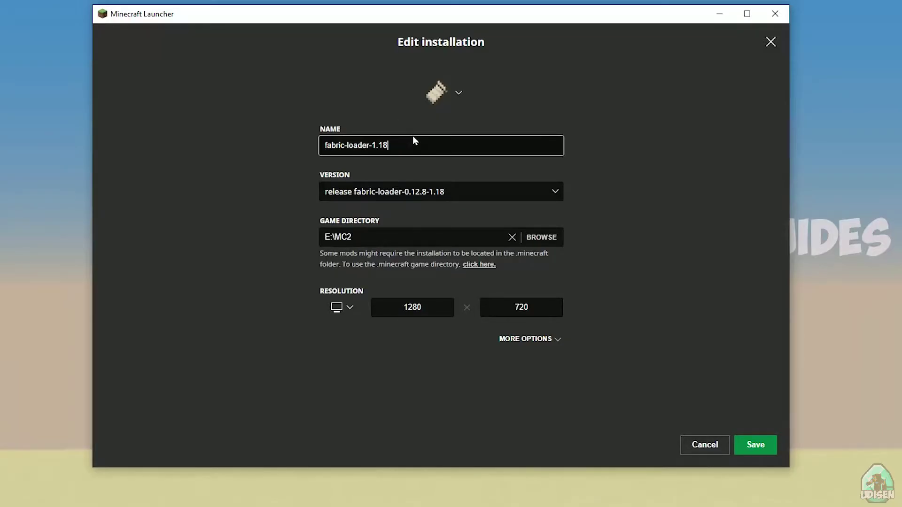
pyautogui.write('.2')
pyautogui.click(365, 201)
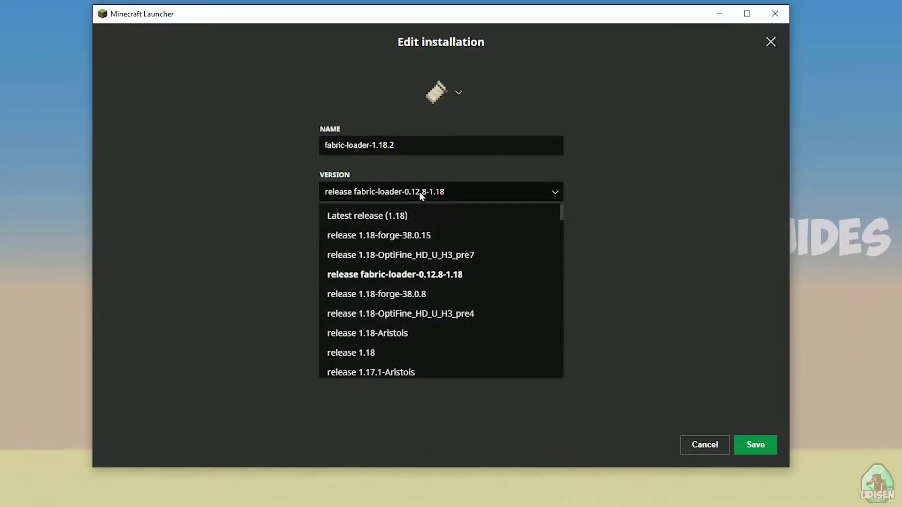
pyautogui.click(432, 193)
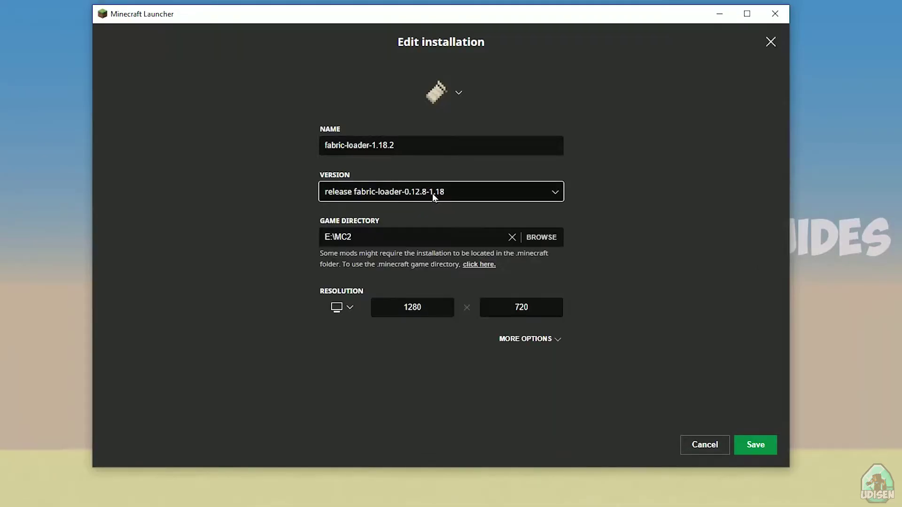
# - Briefly pick 1.17.1 OptiFine G9 pre34, restore fabric-loader-0.12.8-1.18, save, and reopen settings
pyautogui.click(456, 194)
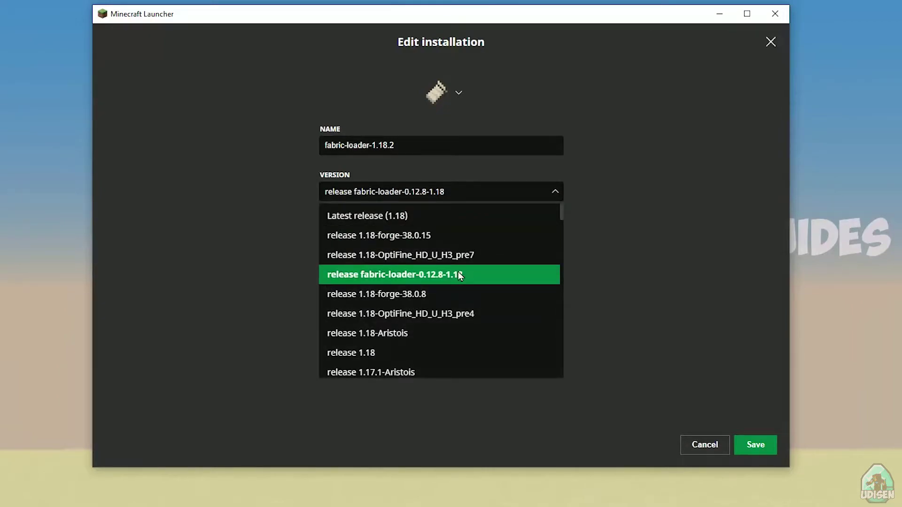
pyautogui.scroll(-3, 428, 273)
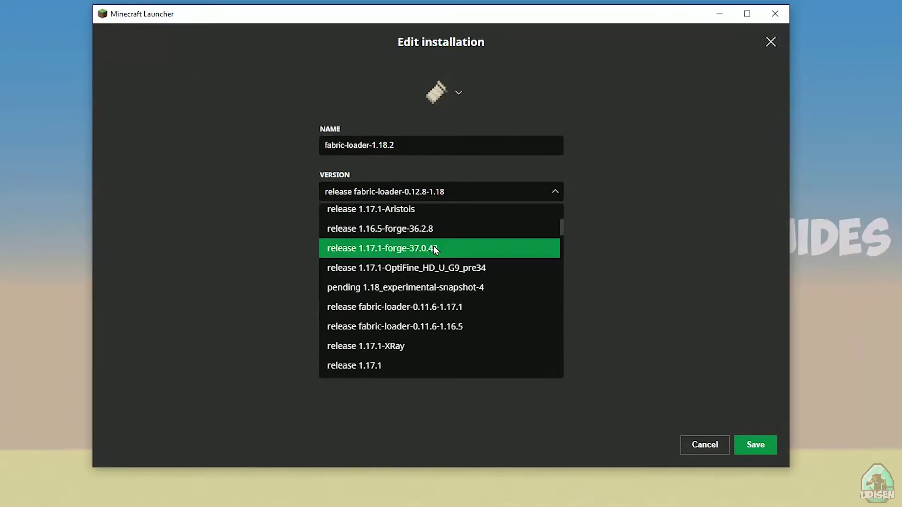
pyautogui.click(441, 270)
pyautogui.click(411, 194)
pyautogui.scroll(3, 447, 244)
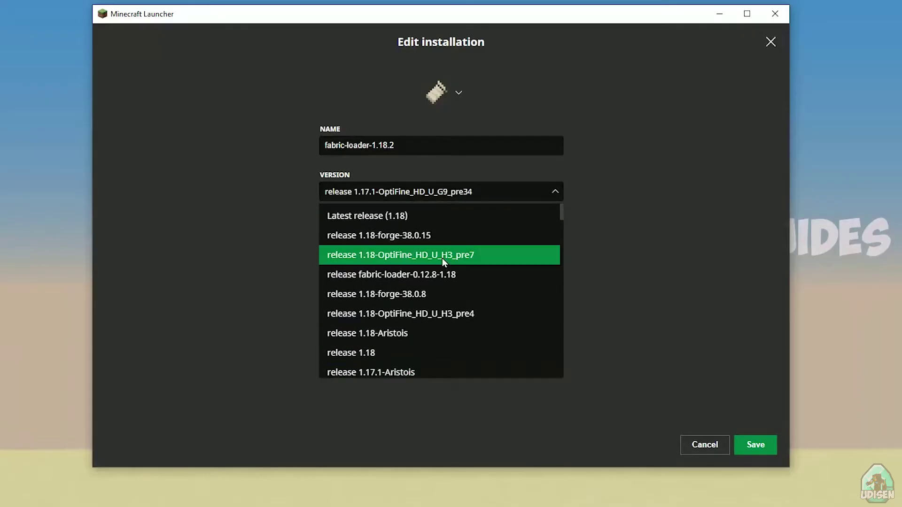
pyautogui.click(445, 273)
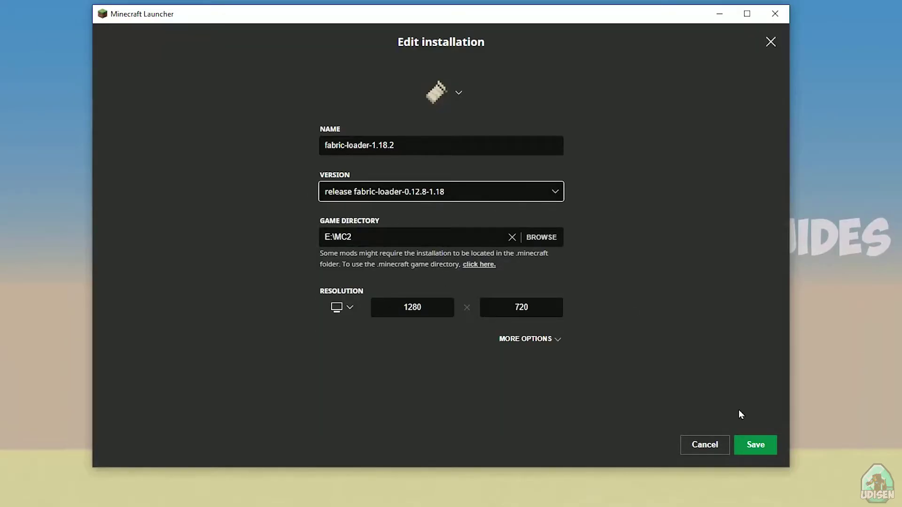
pyautogui.click(757, 444)
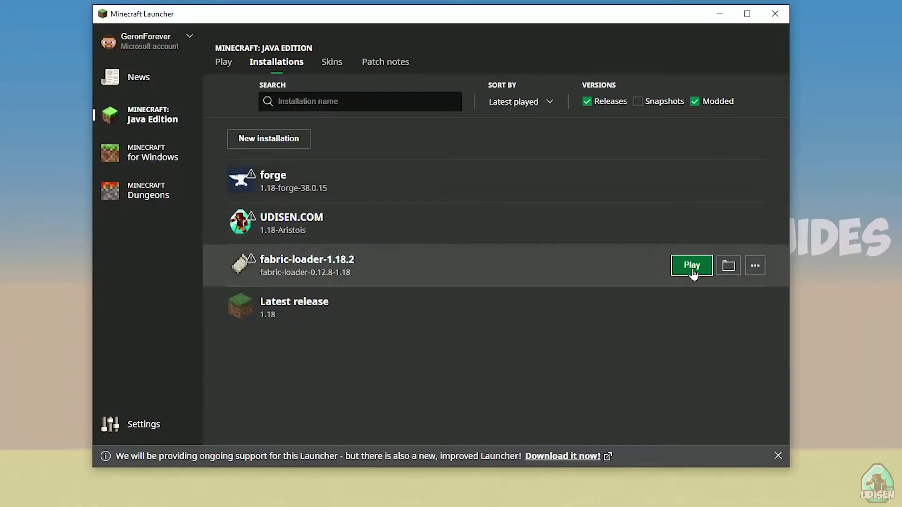
pyautogui.click(441, 278)
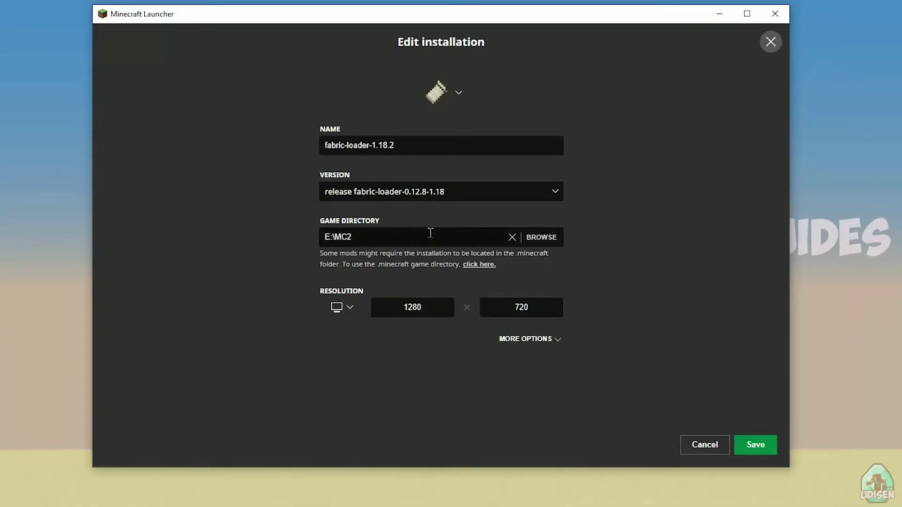
# - Cancel the edit dialog and, in game, walk into the Weaponsmith's house
pyautogui.click(713, 445)
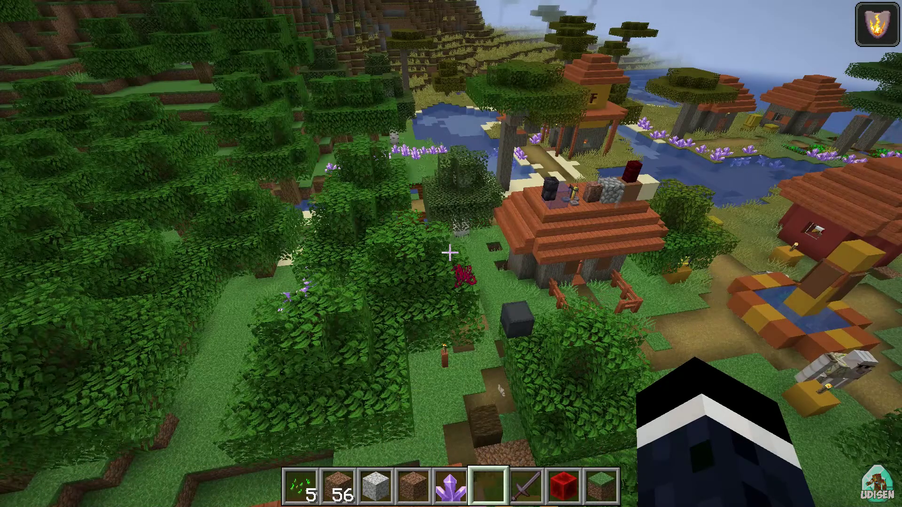
pyautogui.press('w')
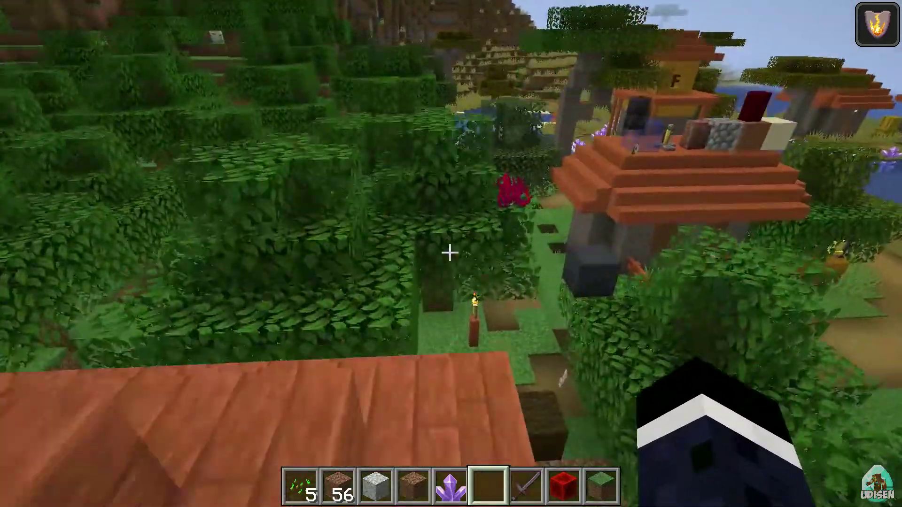
pyautogui.press('w')
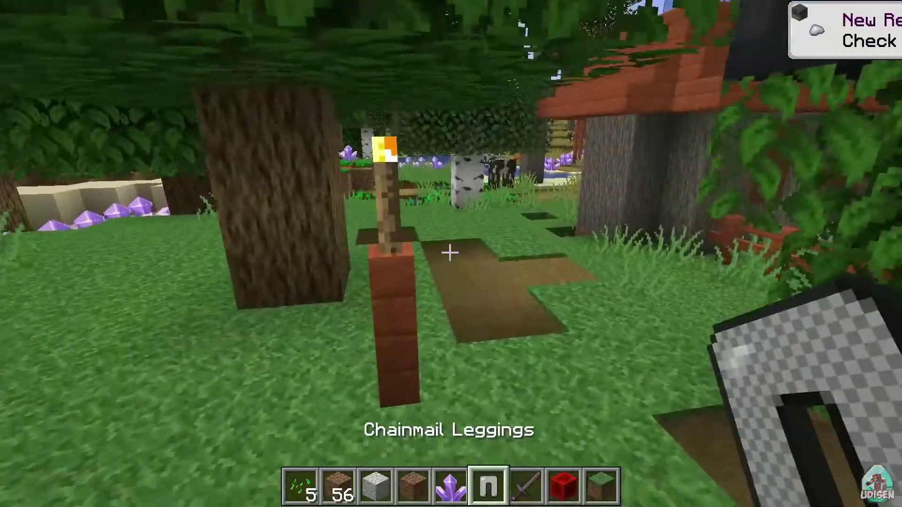
pyautogui.press('w')
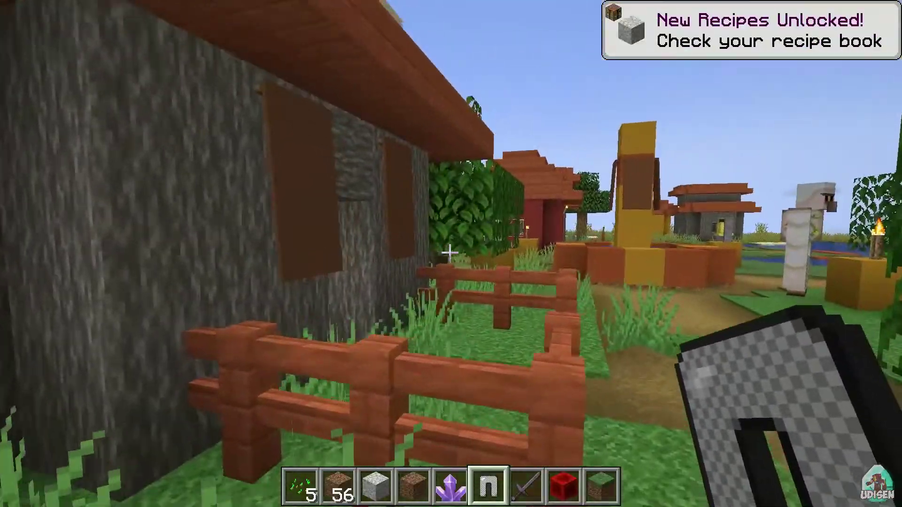
pyautogui.press('w')
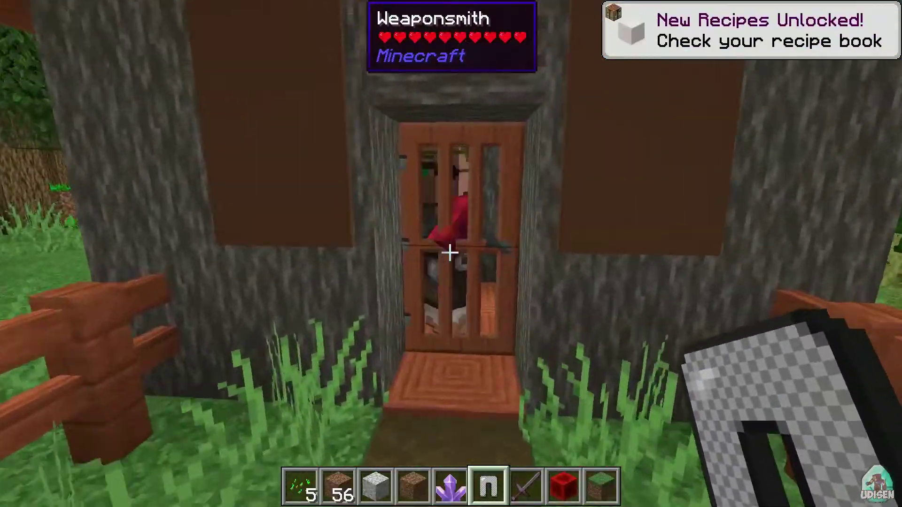
pyautogui.press('w')
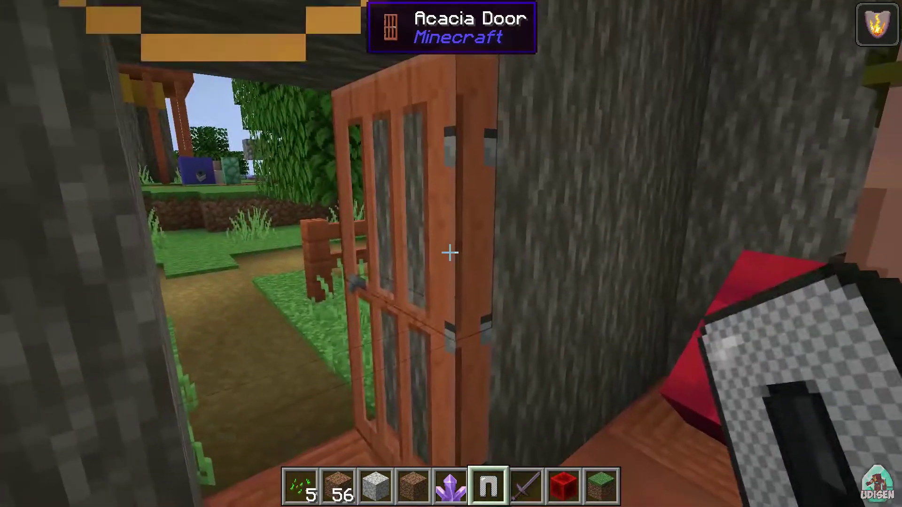
# - Exit through the Acacia Door, drop and retrieve the chainmail leggings, then scroll to redstone block
pyautogui.rightClick(449, 253)
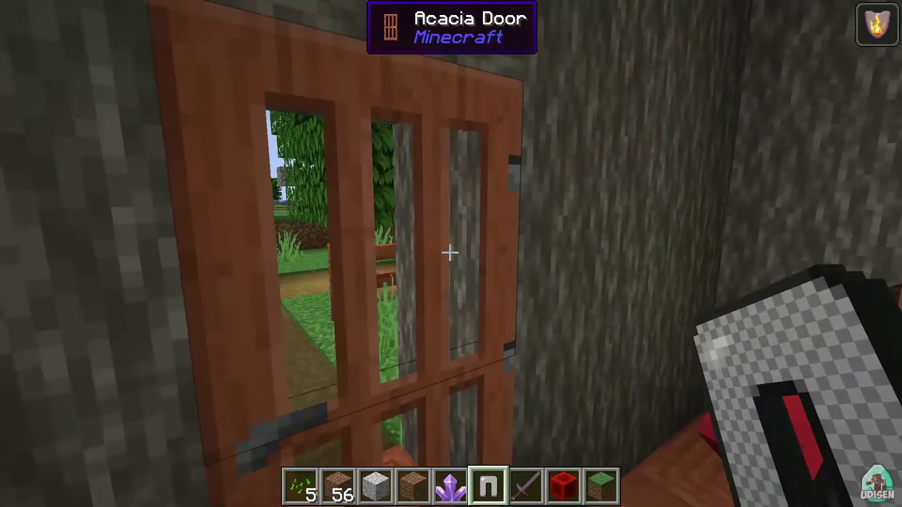
pyautogui.press('w')
pyautogui.rightClick(449, 253)
pyautogui.press('w')
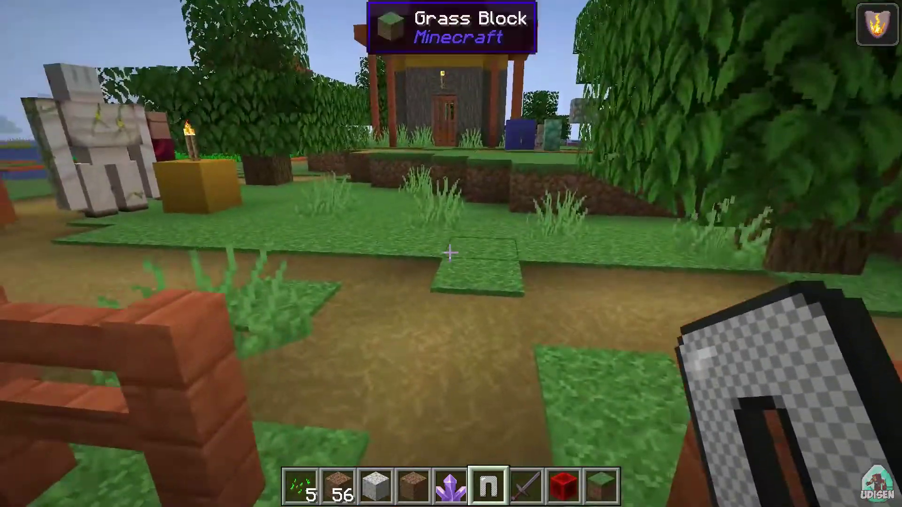
pyautogui.press('q')
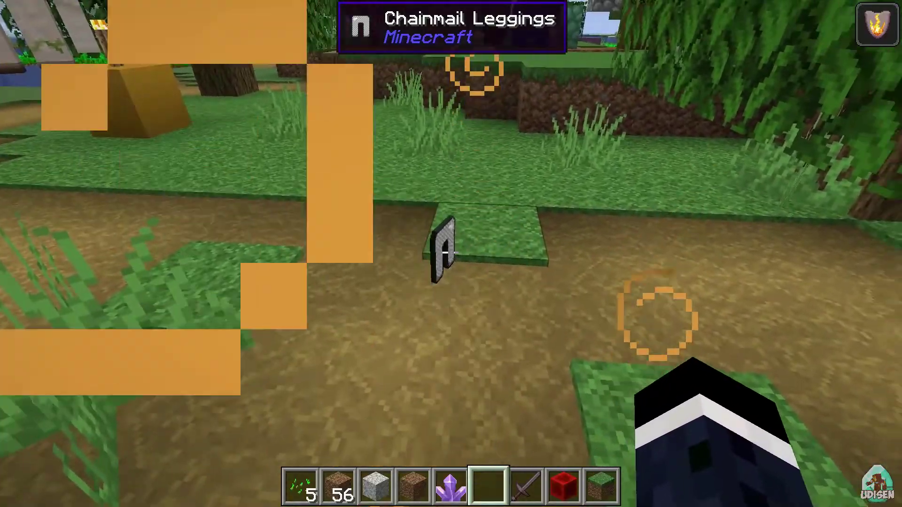
pyautogui.press('w')
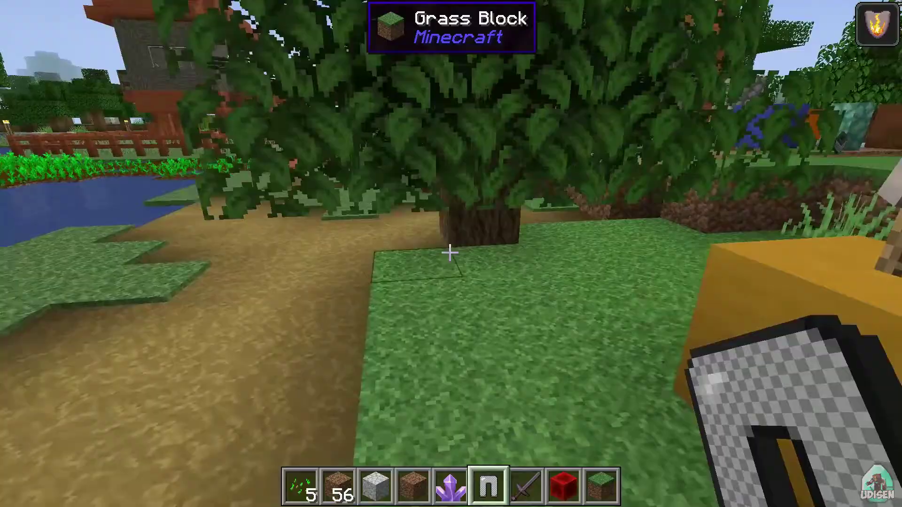
pyautogui.scroll(-2, 449, 253)
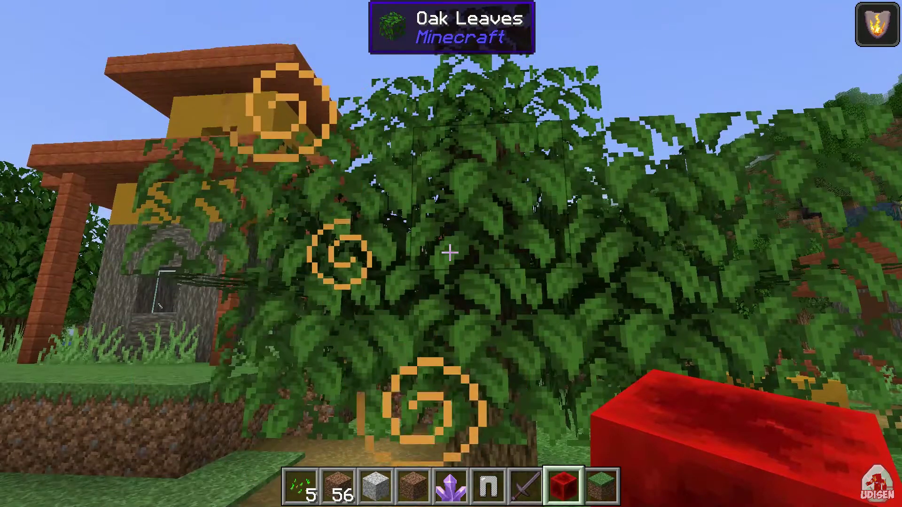
# - Fly above the oak tree and place a Block of Redstone on the yellow house's acacia platform
pyautogui.press('w')
pyautogui.press('space')
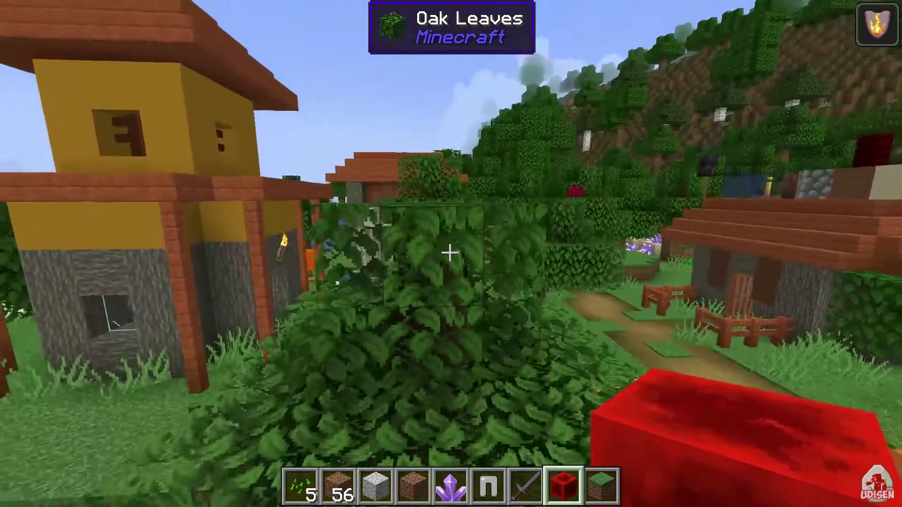
pyautogui.press('w')
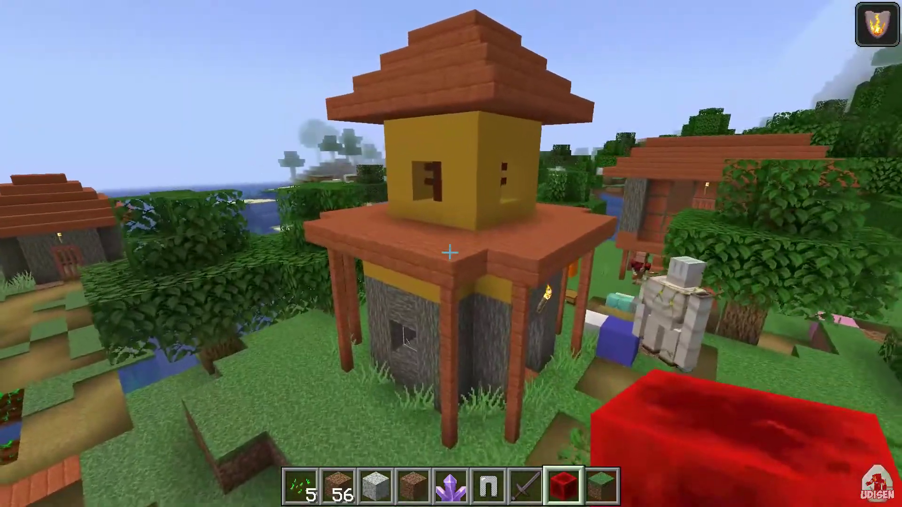
pyautogui.rightClick(450, 253)
pyautogui.press('s')
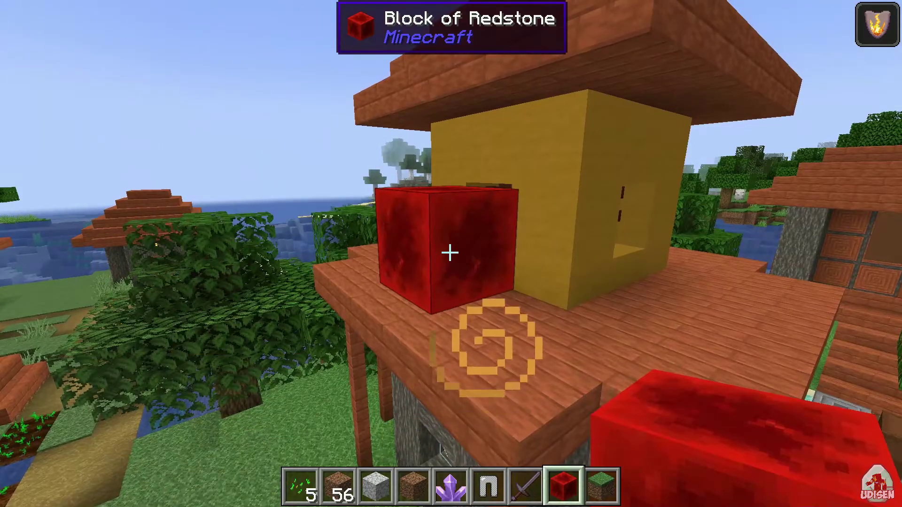
# - Place an amethyst cluster on the grass, then fly toward the village fountain
pyautogui.scroll(3, 450, 254)
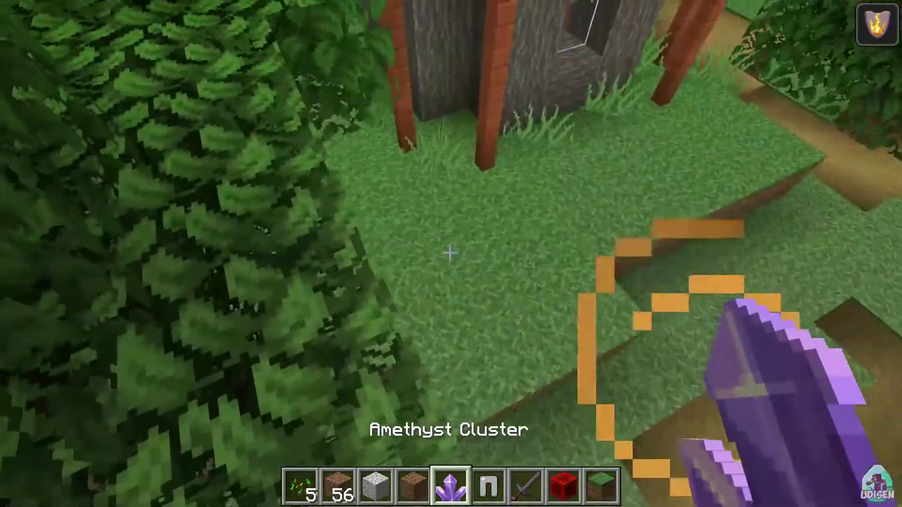
pyautogui.rightClick(450, 253)
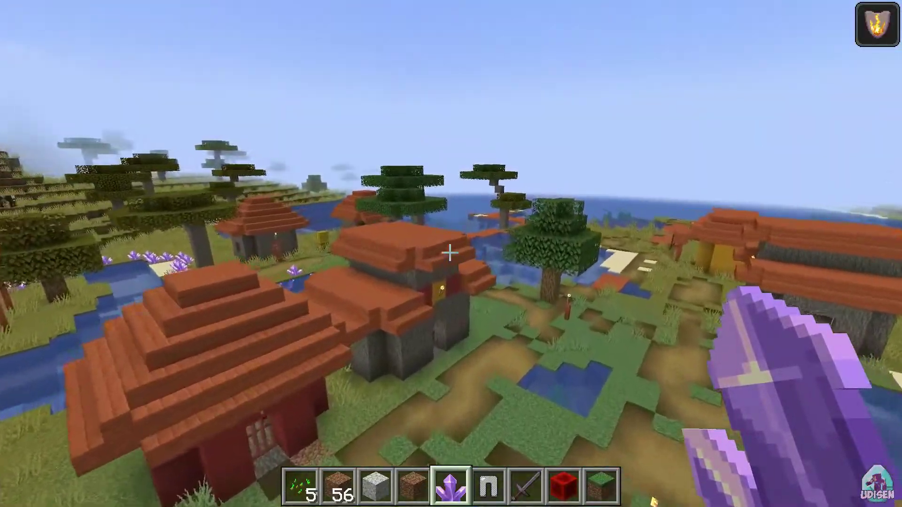
pyautogui.press('w')
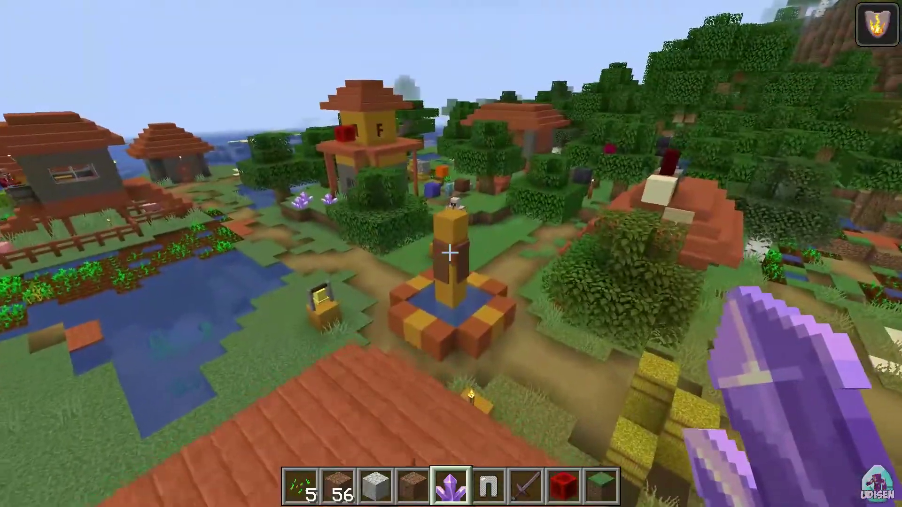
pyautogui.press('w')
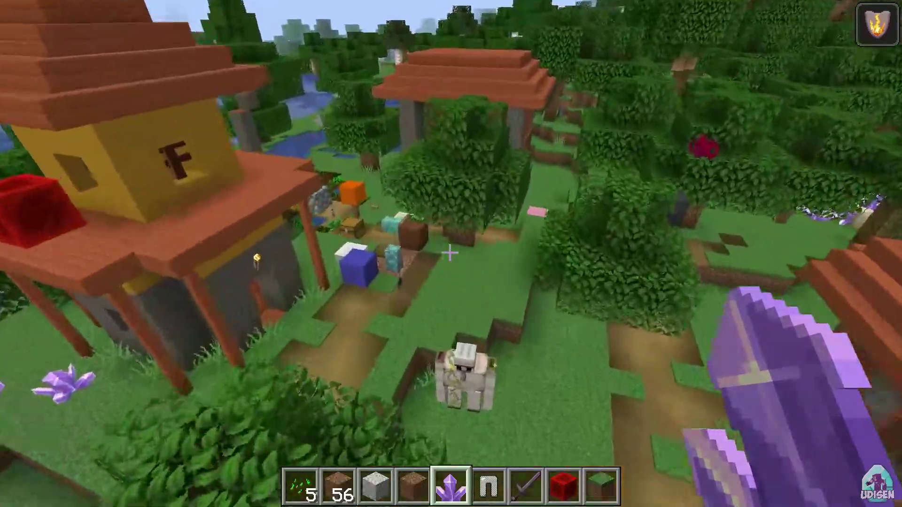
# - Circle the iron golem and pass the pig pen to show their health tooltips, then open the creative inventory
pyautogui.press('w')
pyautogui.press('d')
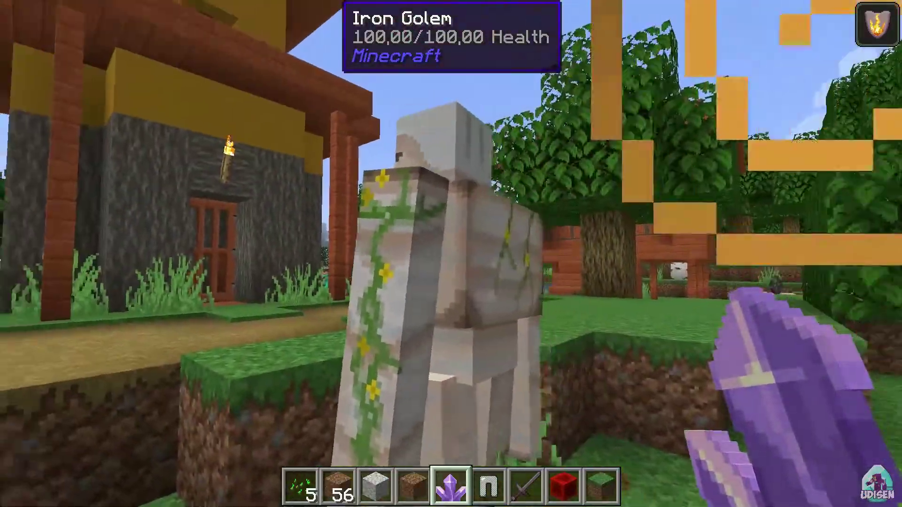
pyautogui.press('space')
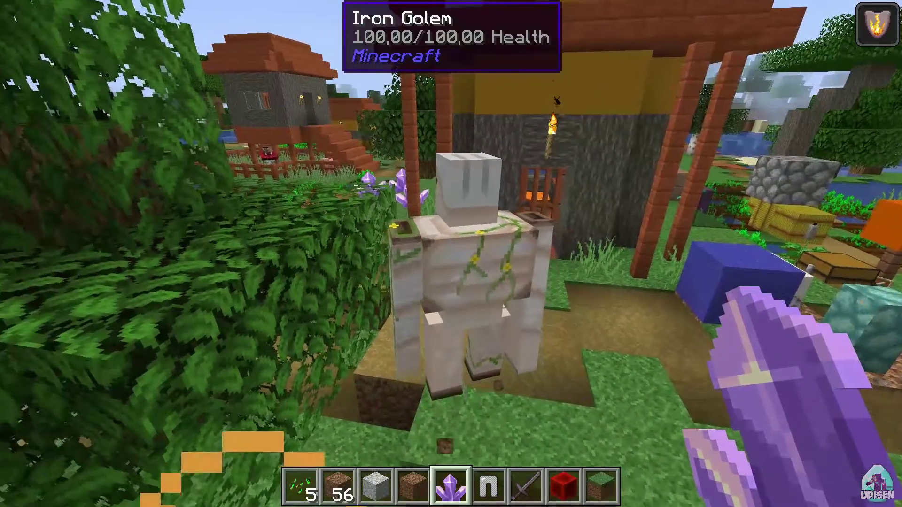
pyautogui.press('w')
pyautogui.press('w')
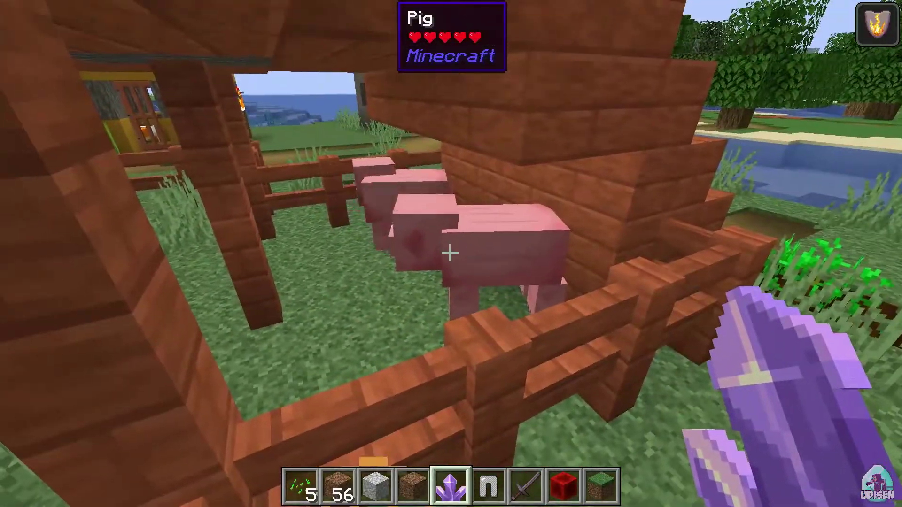
pyautogui.press('space')
pyautogui.press('w')
pyautogui.press('e')
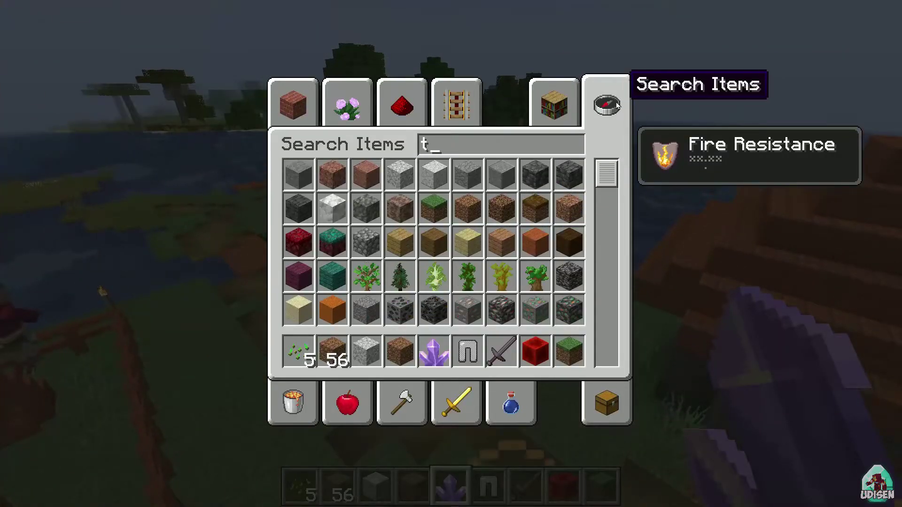
# - Search 'rava' and take the Ravager spawn egg into hotbar slot 4
pyautogui.write('rava')
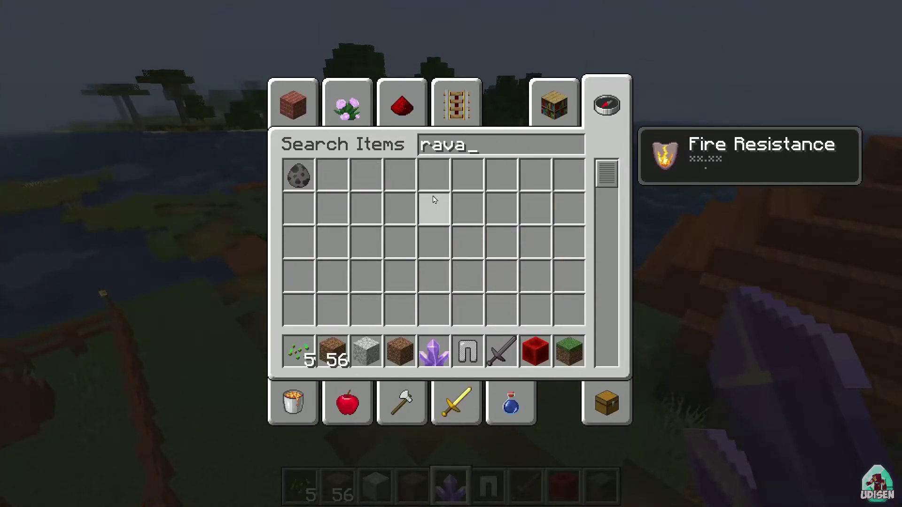
pyautogui.hotkey('ctrl', 'a')
pyautogui.click(405, 365)
pyautogui.press('Escape')
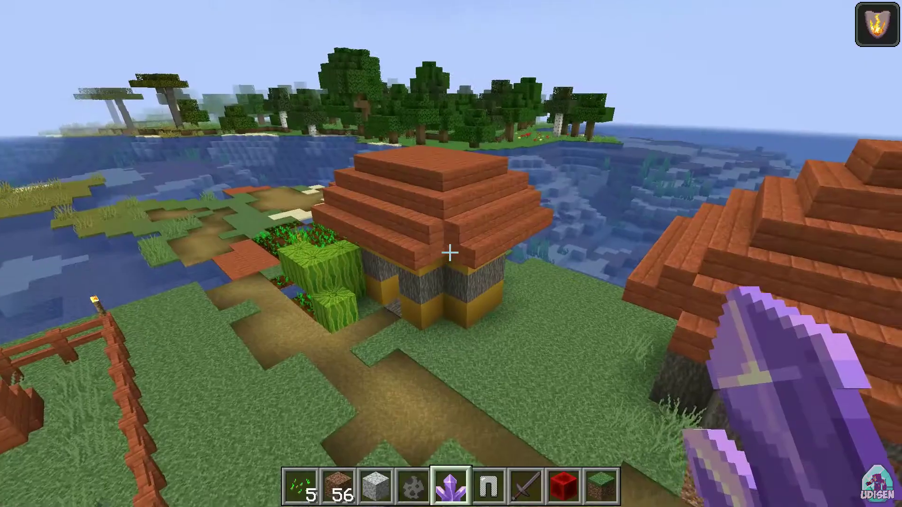
# - Spawn a Ravager in the village and circle it to show its 100.00/100.00 health
pyautogui.press('4')
pyautogui.rightClick(451, 254)
pyautogui.press('a')
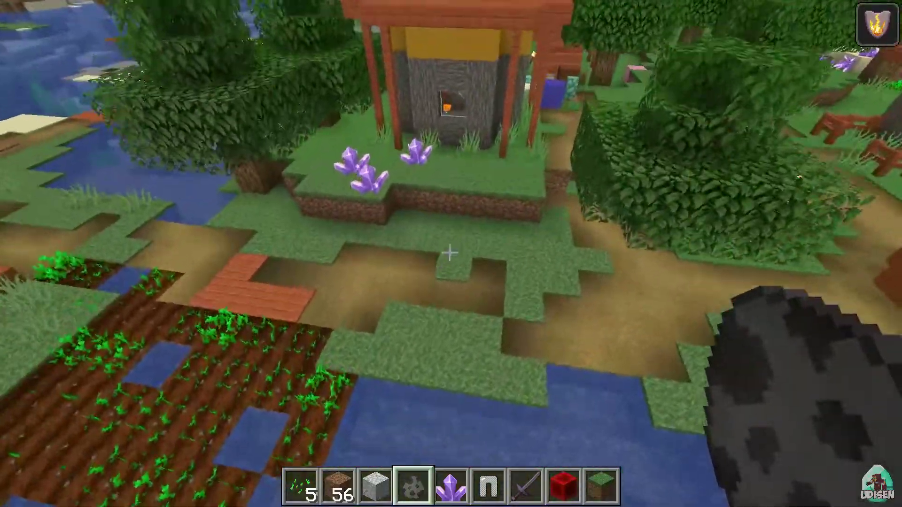
pyautogui.press('space')
pyautogui.press('w')
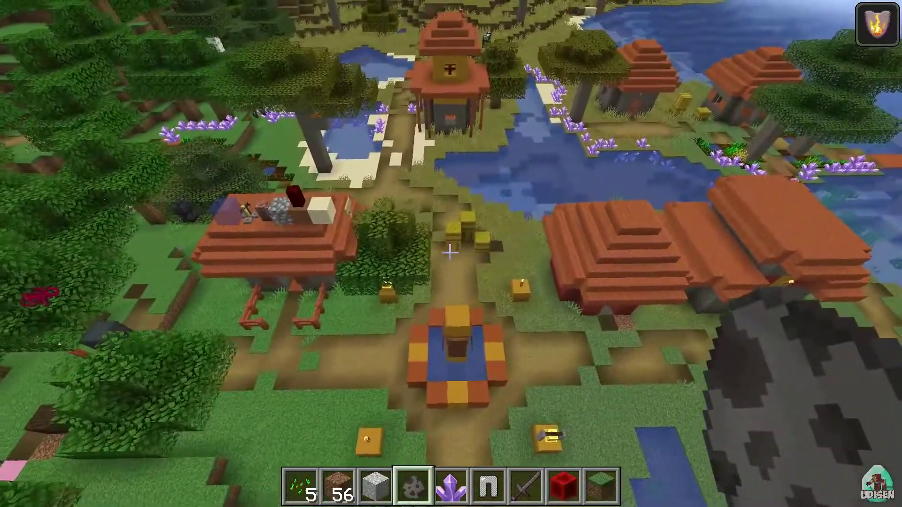
pyautogui.press('9')
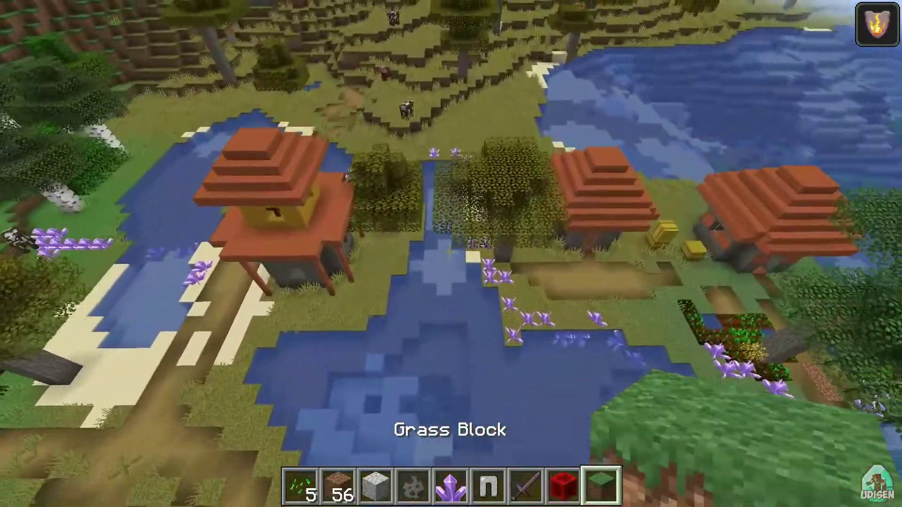
pyautogui.press('e')
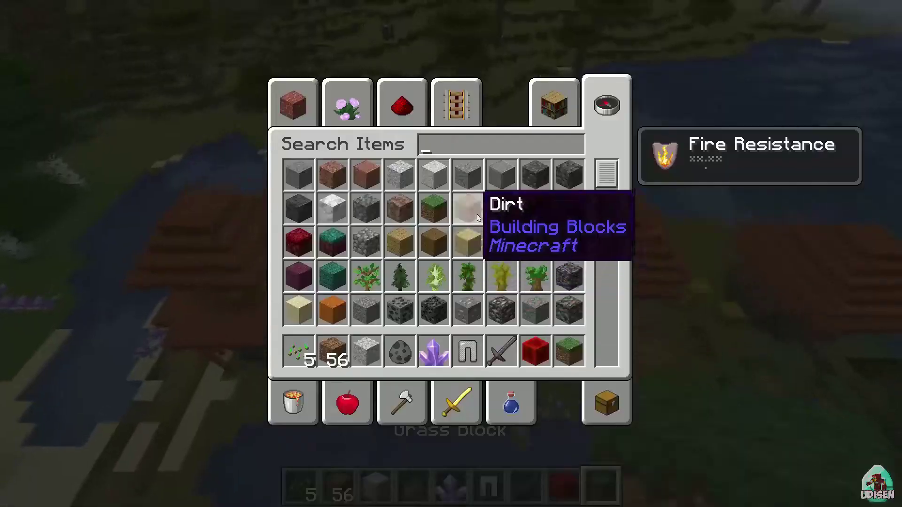
pyautogui.click(599, 397)
pyautogui.press('e')
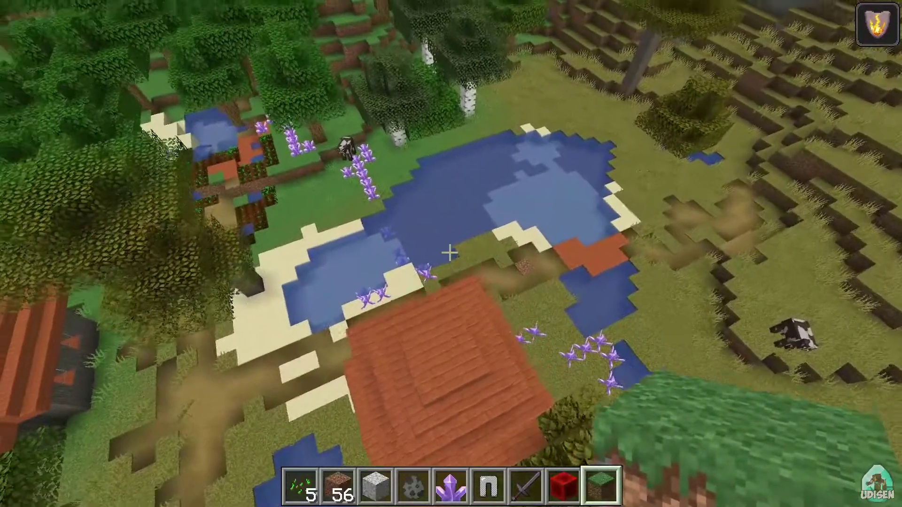
pyautogui.press('shift')
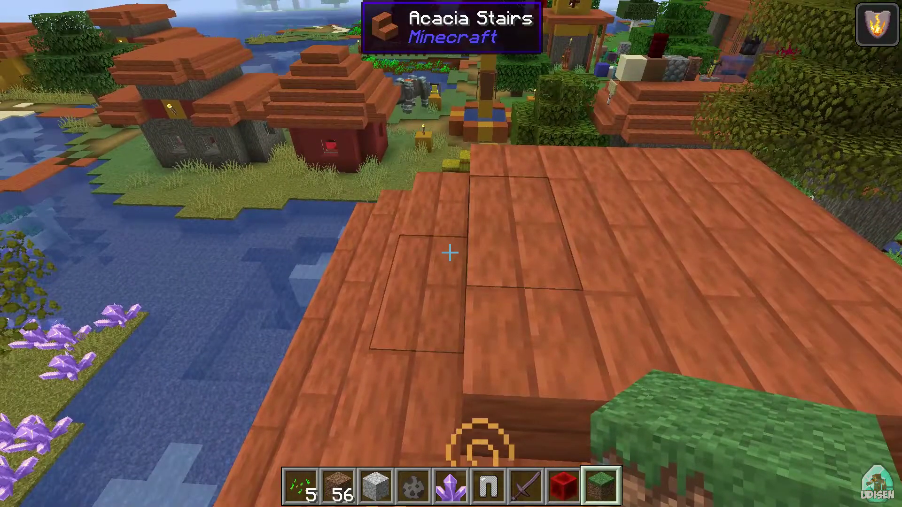
pyautogui.press('w')
pyautogui.press('shift')
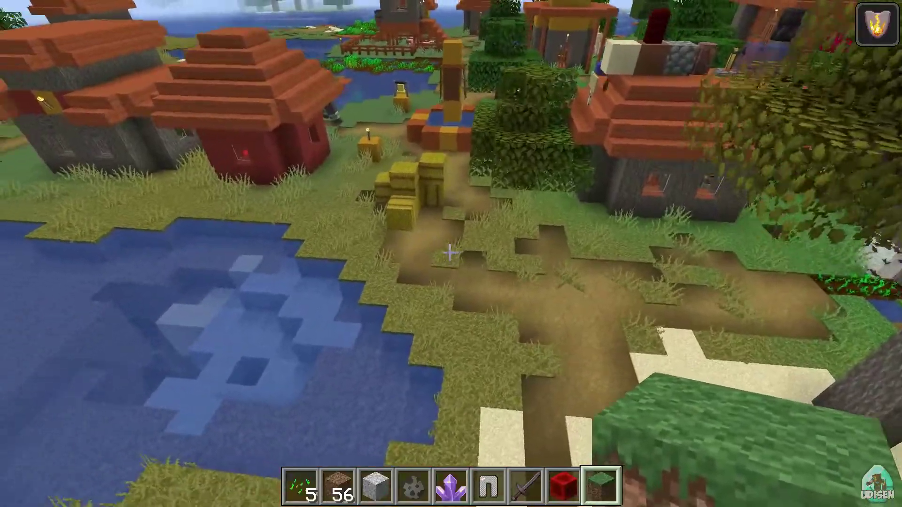
pyautogui.press('w')
pyautogui.press('space')
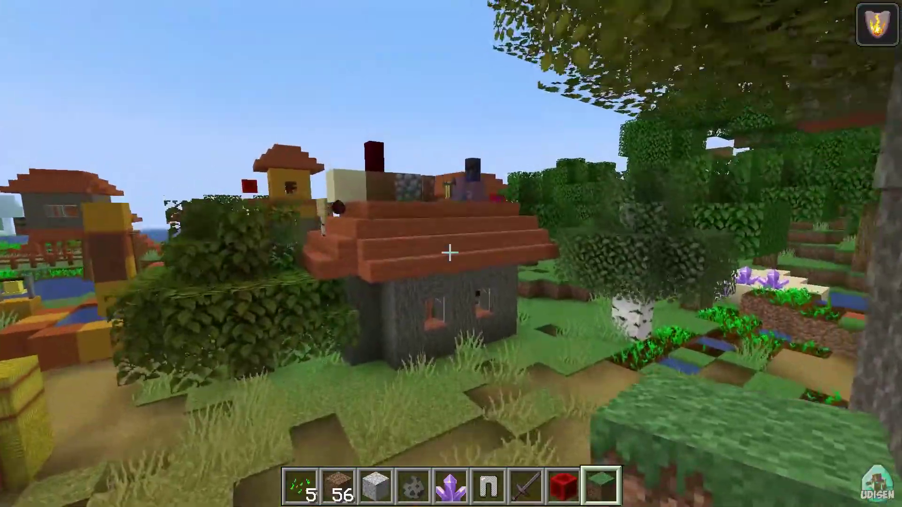
pyautogui.press('w')
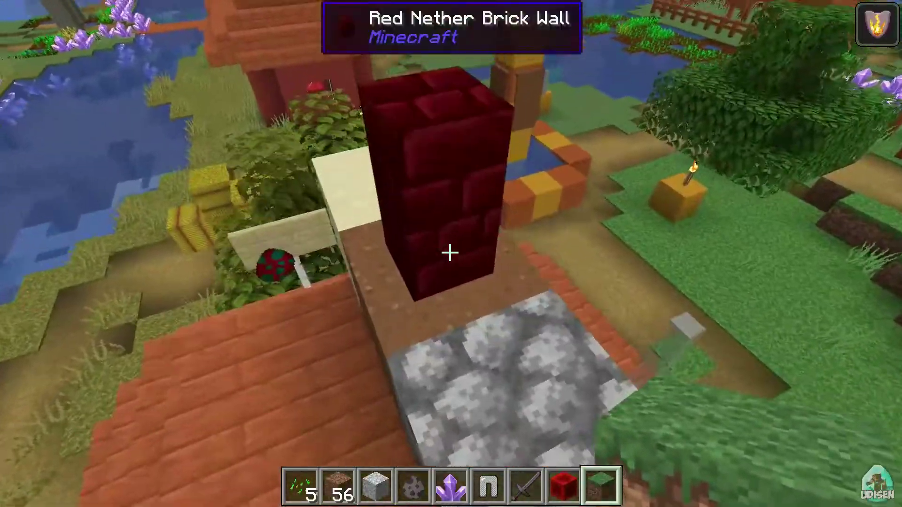
pyautogui.press('w')
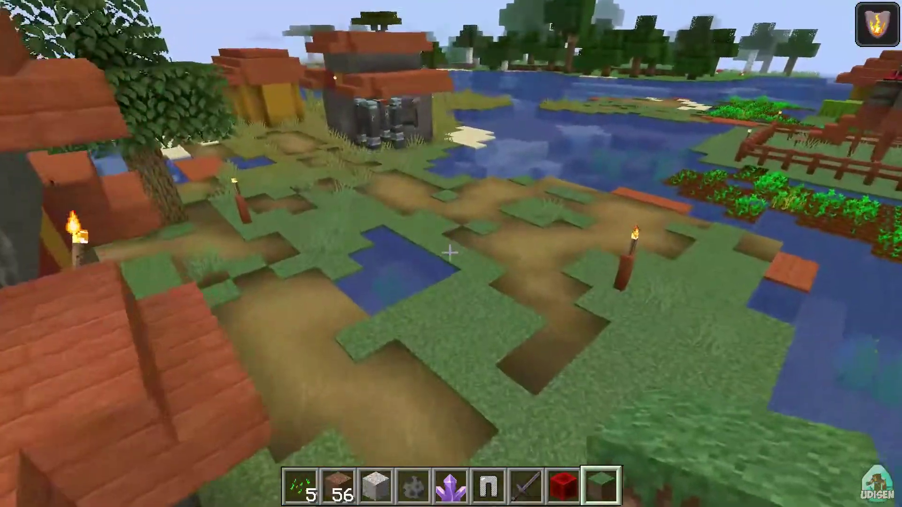
pyautogui.press('w')
pyautogui.press('shift')
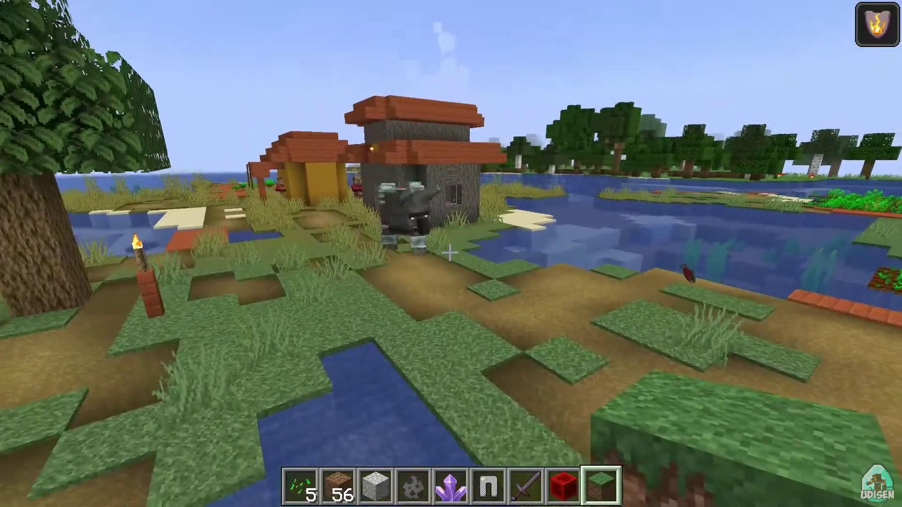
pyautogui.press('space')
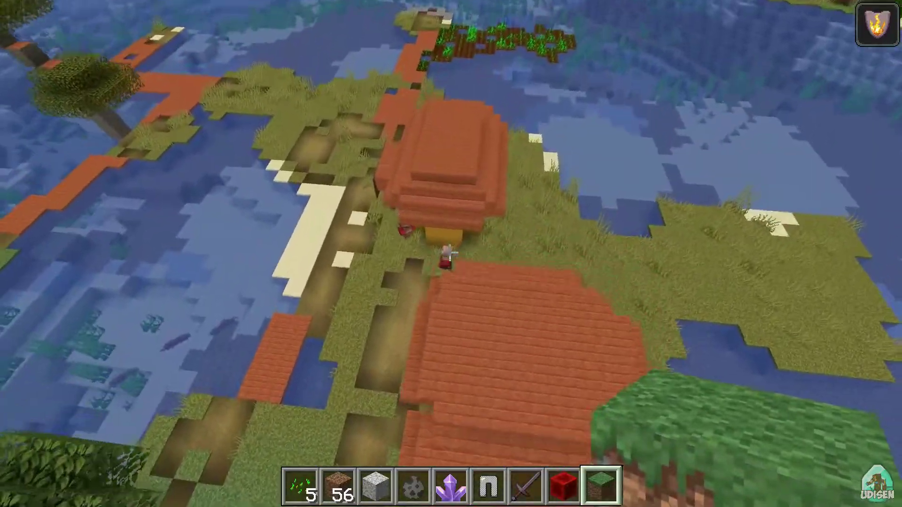
pyautogui.press('d')
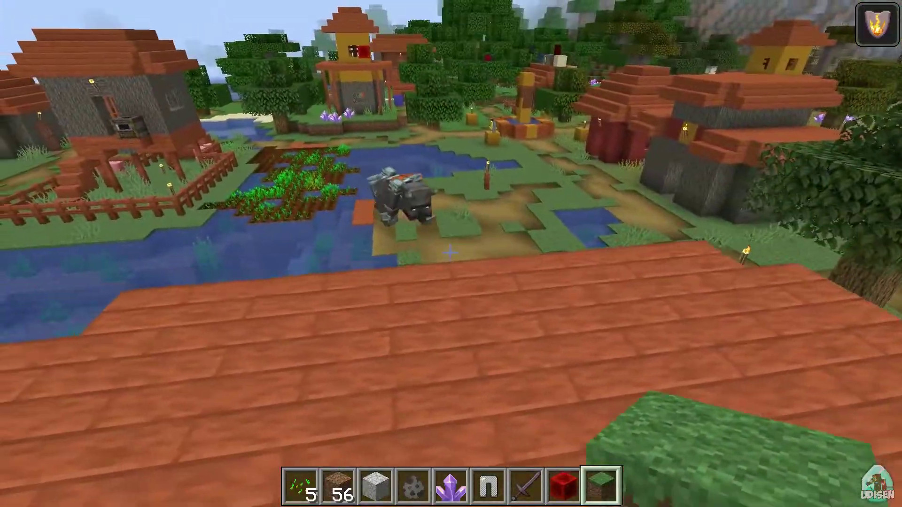